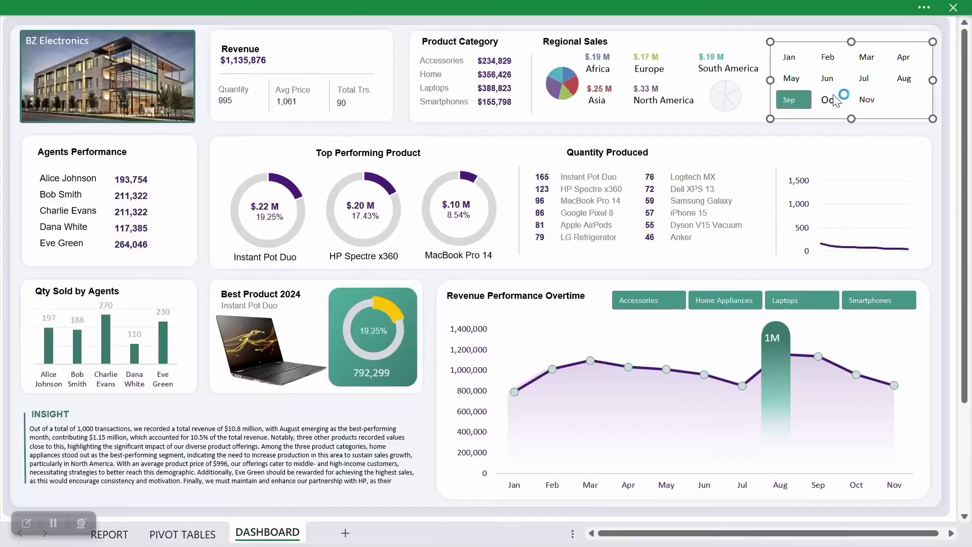
# Filter the finished dashboard by Jun and Jul and by the Home Appliances and Accessories categories to examine its figures
pyautogui.click(828, 78)
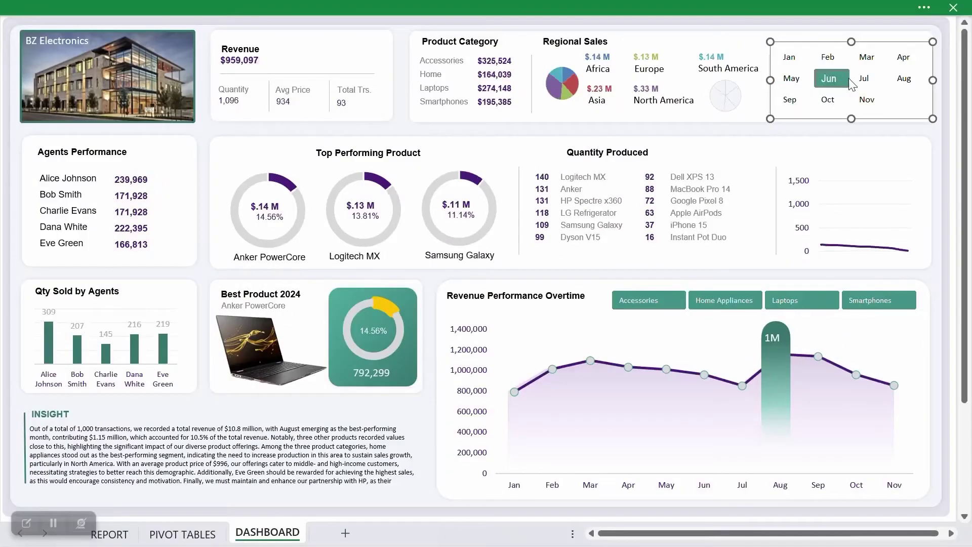
pyautogui.click(864, 78)
pyautogui.click(709, 301)
pyautogui.click(658, 303)
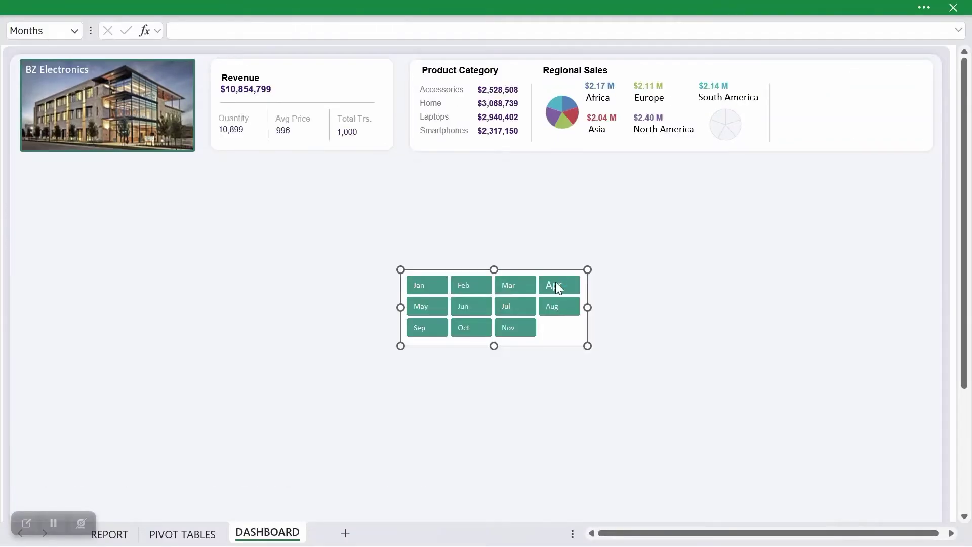
# Test the styled Months slicer by selecting Jan, Nov, Jul, Feb and Jan again
pyautogui.click(427, 284)
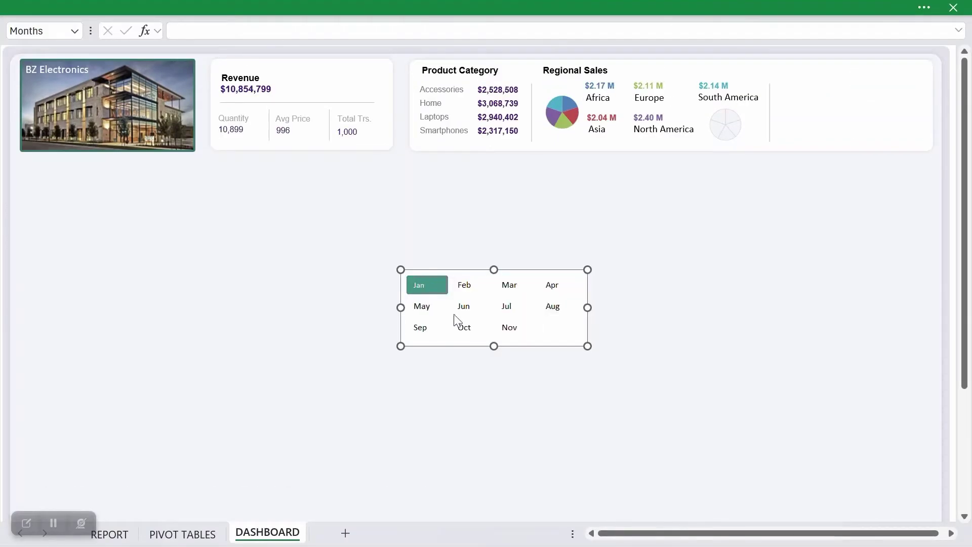
pyautogui.click(508, 328)
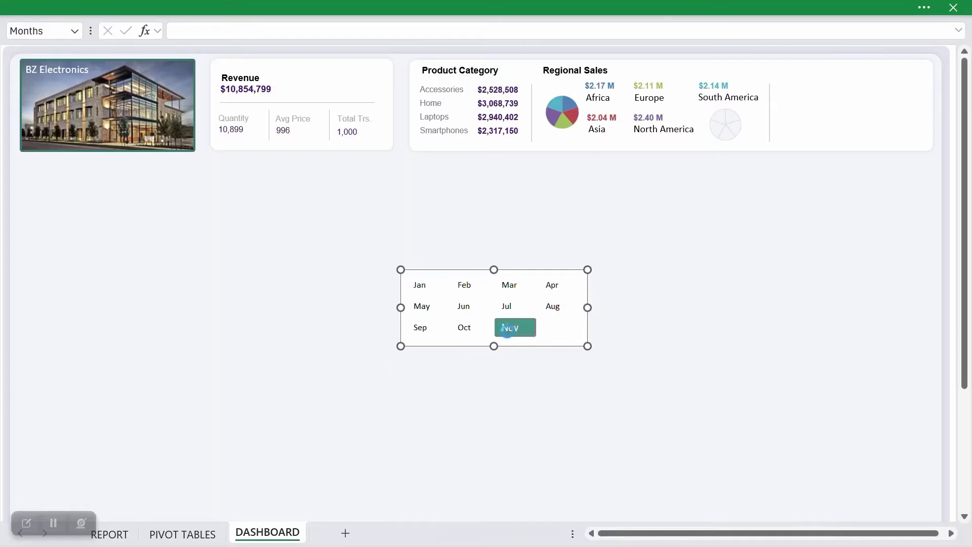
pyautogui.click(500, 307)
pyautogui.click(463, 284)
pyautogui.click(421, 285)
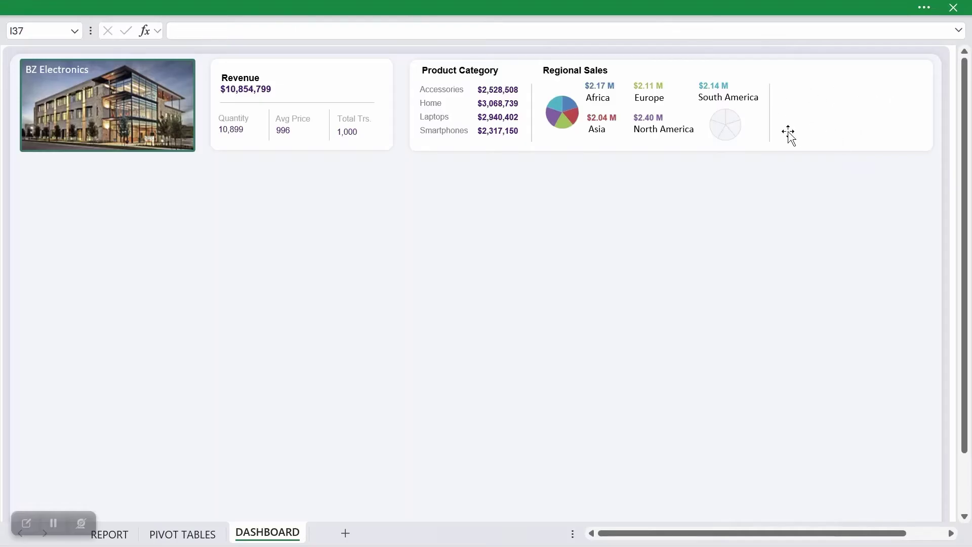
# Cut the Months slicer from the PIVOT TABLES sheet
pyautogui.click(197, 530)
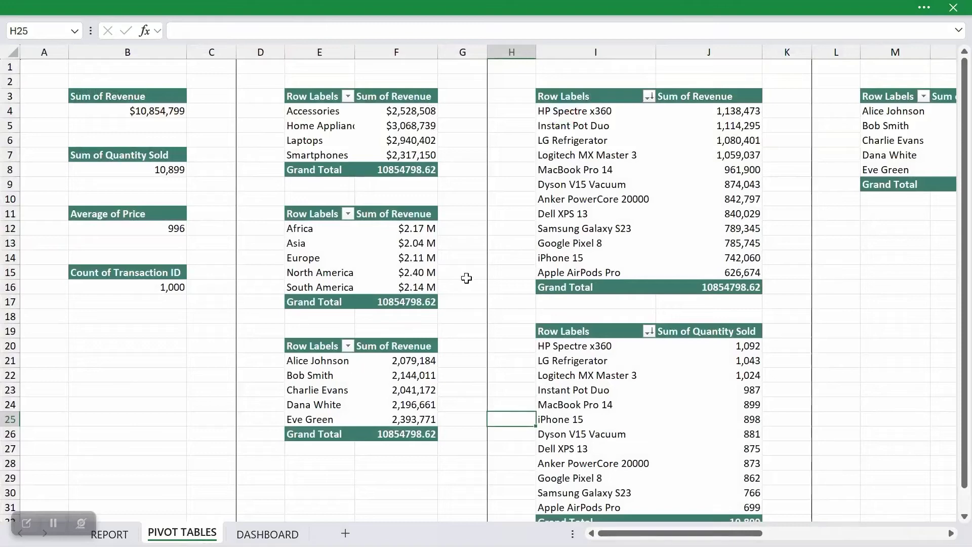
pyautogui.moveTo(287, 218); pyautogui.dragTo(428, 303)
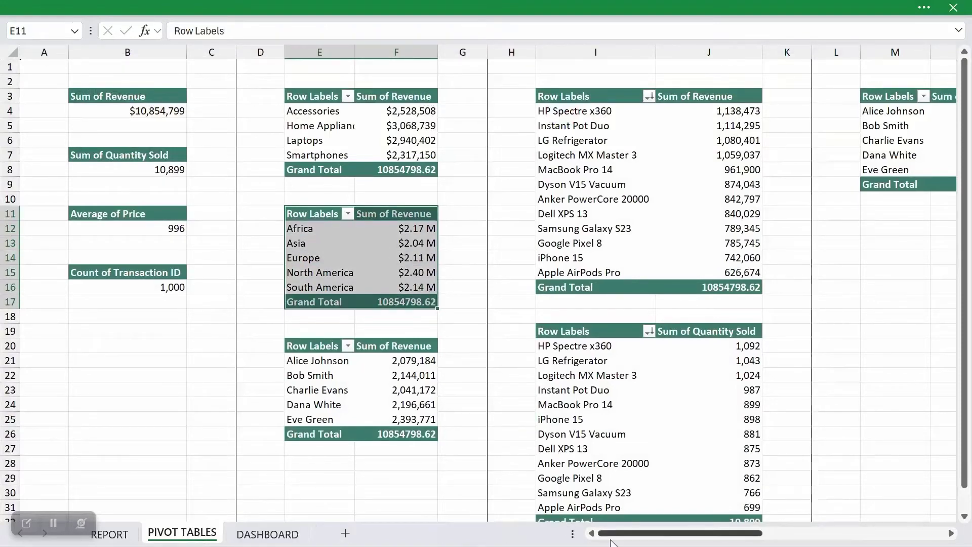
pyautogui.moveTo(617, 536); pyautogui.dragTo(775, 533)
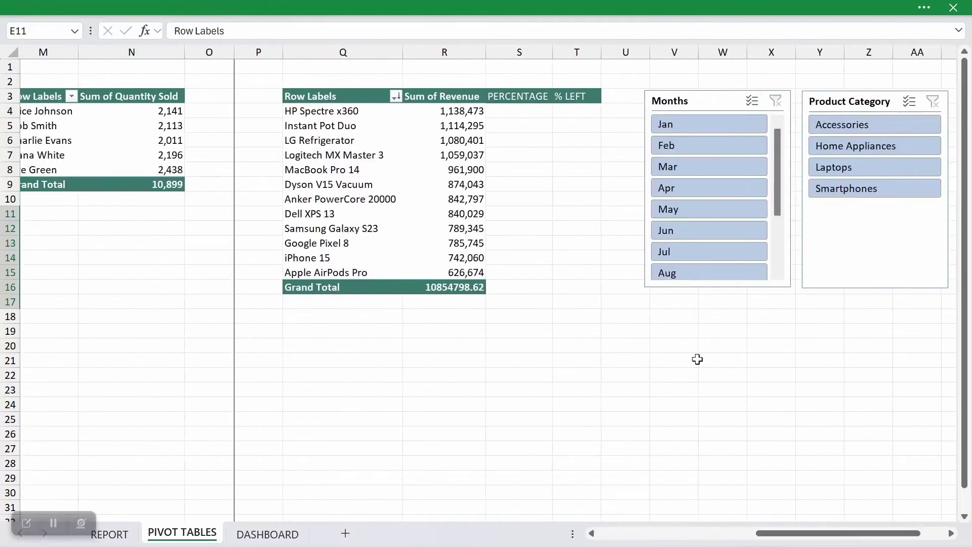
pyautogui.click(668, 99)
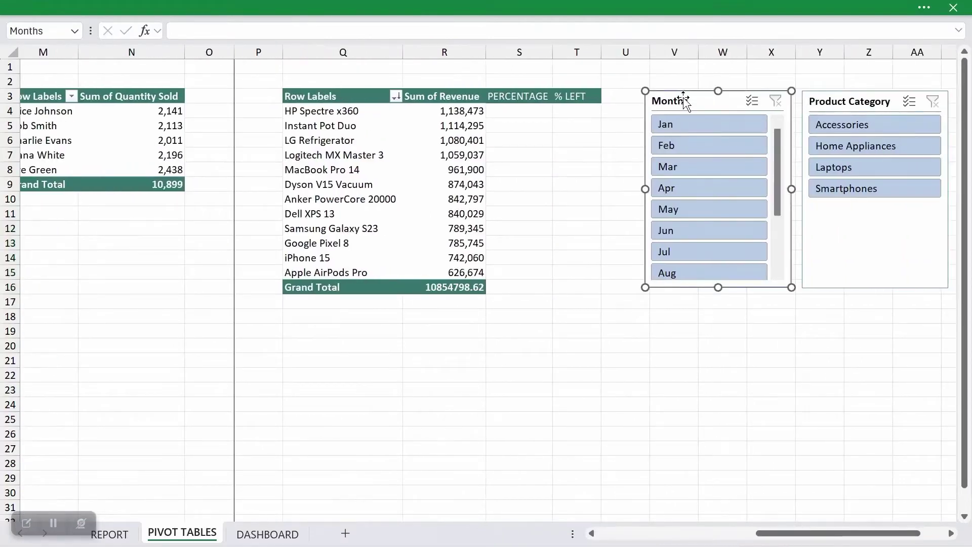
pyautogui.press('Delete')
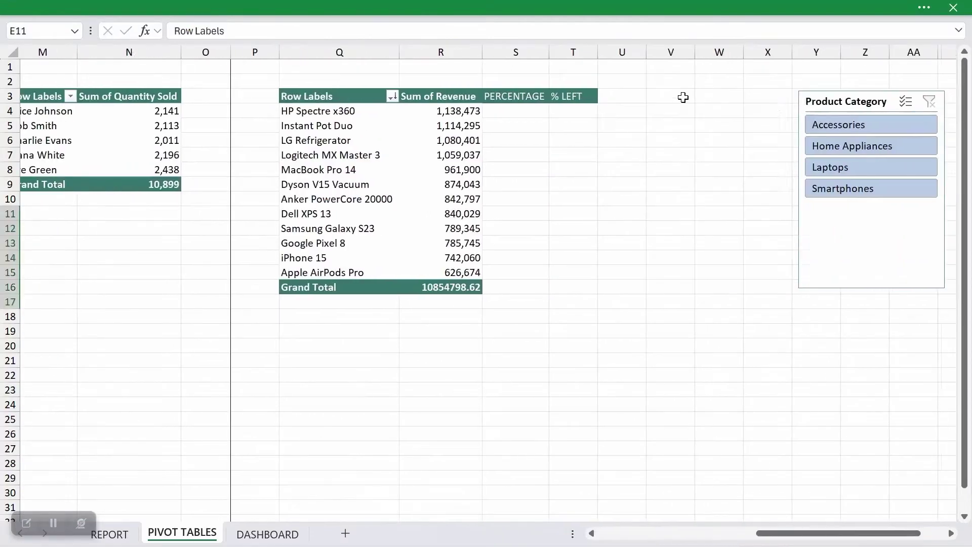
# Paste the Months slicer onto the DASHBOARD sheet and move it into the empty area below the summary cards
pyautogui.click(255, 536)
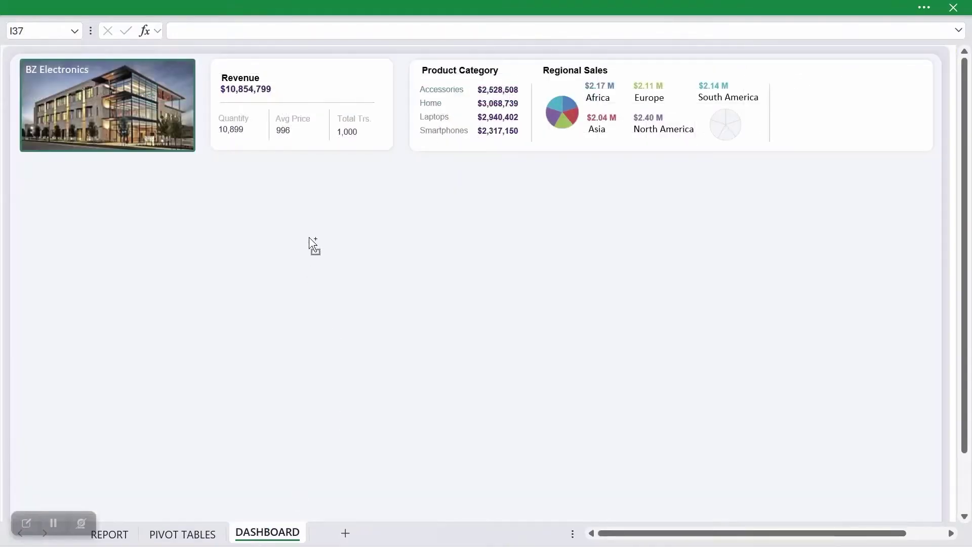
pyautogui.scroll(-2, 313, 244)
pyautogui.hotkey('ctrl', 'v')
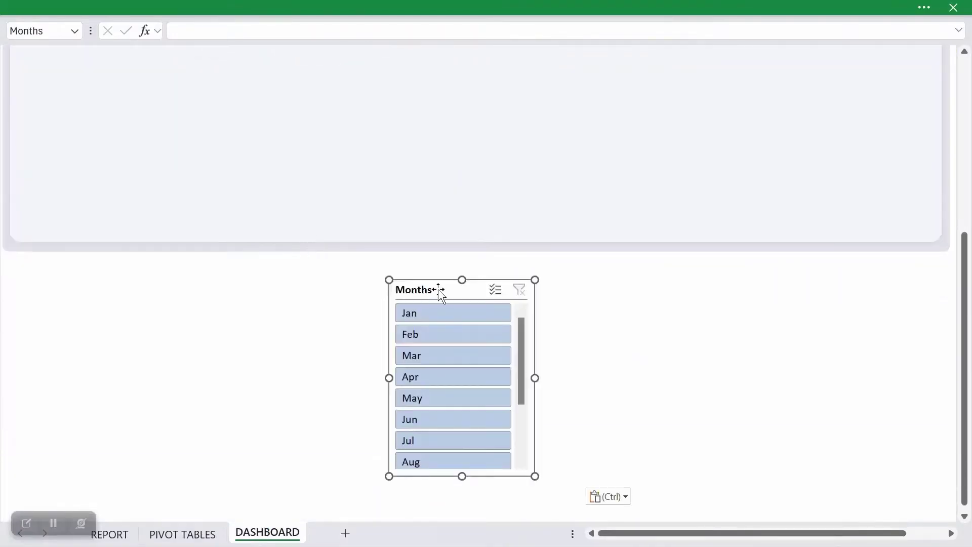
pyautogui.moveTo(441, 288); pyautogui.dragTo(443, 124)
pyautogui.moveTo(964, 261); pyautogui.dragTo(960, 91)
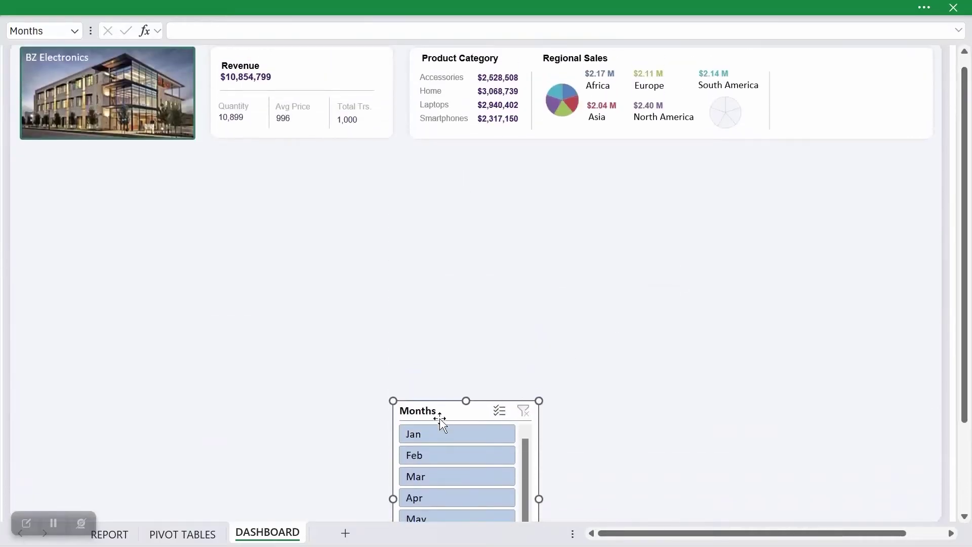
pyautogui.moveTo(440, 418); pyautogui.dragTo(448, 268)
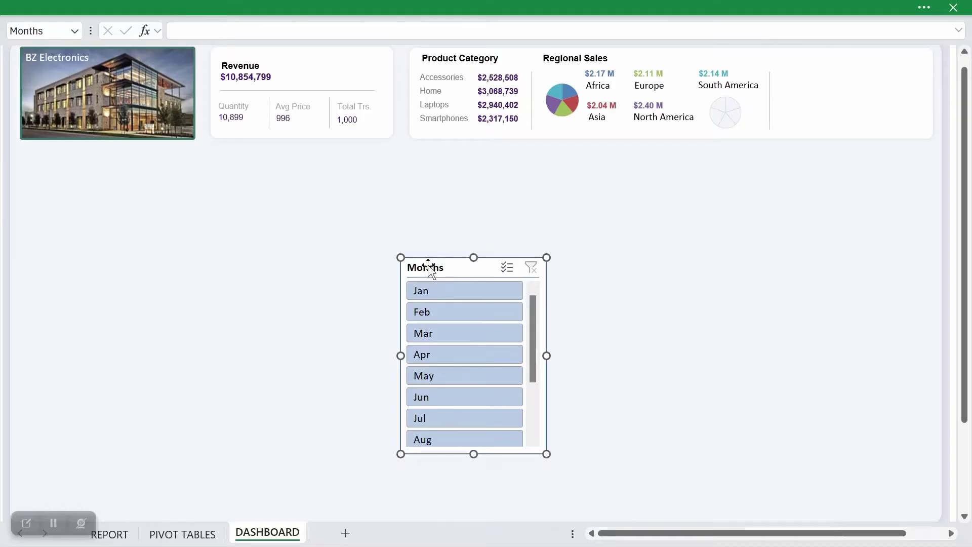
# Arrange the Months slicer's buttons in 4 columns
pyautogui.click(499, 6)
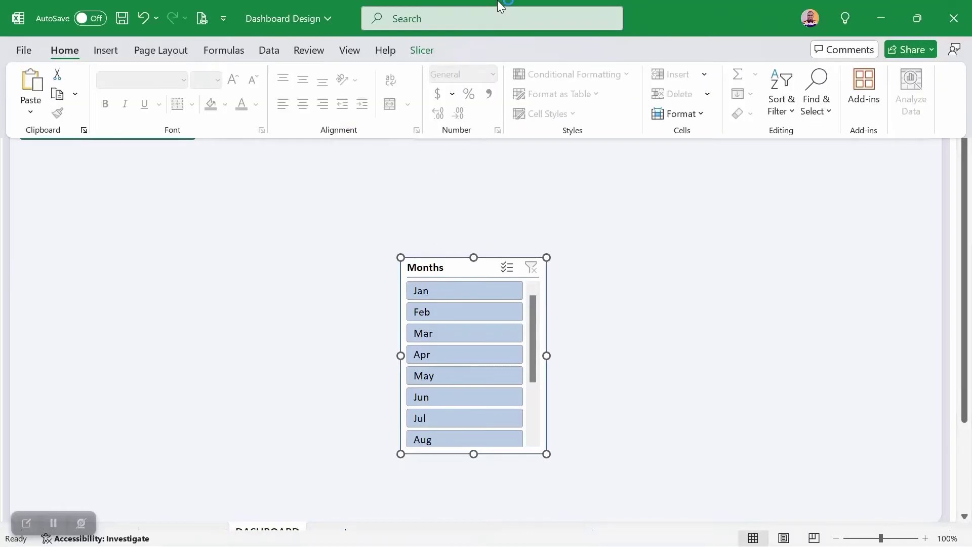
pyautogui.click(431, 49)
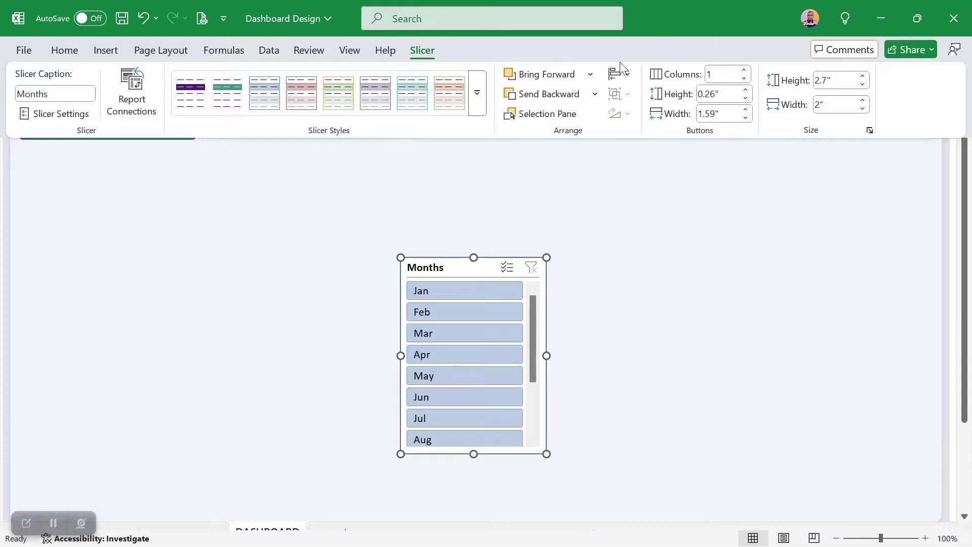
pyautogui.click(747, 71)
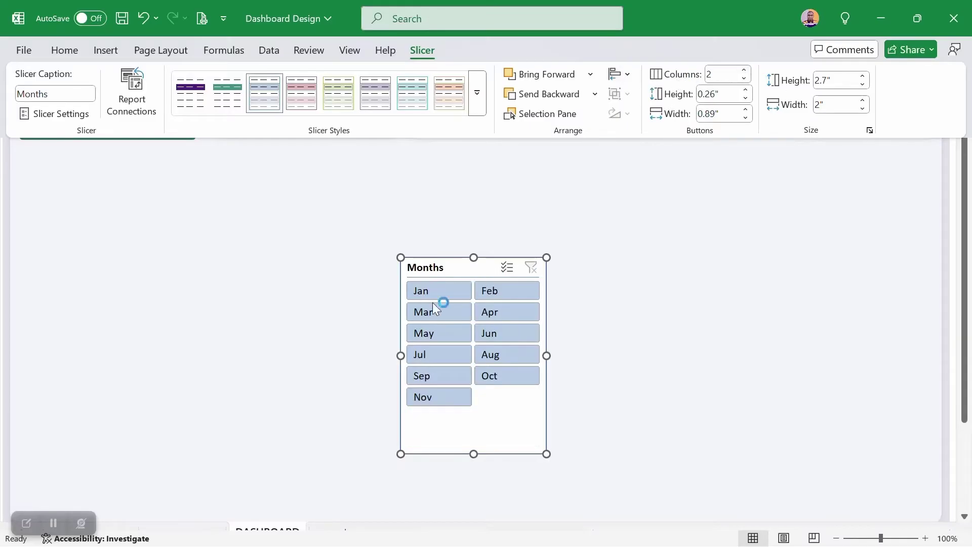
pyautogui.click(747, 71)
pyautogui.click(747, 70)
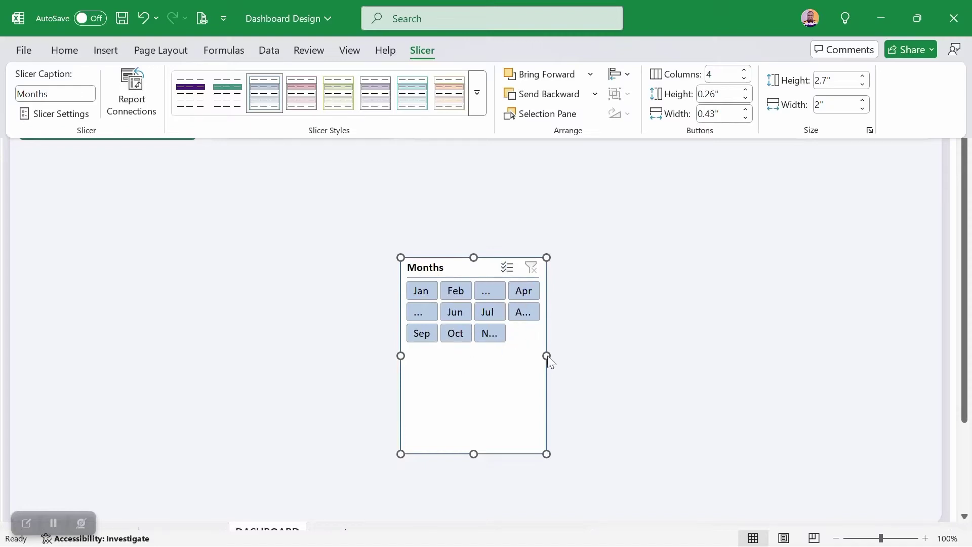
# Widen the Months slicer to about 2.56 inches and shorten it to fit closely below the last row of months
pyautogui.hotkey('ctrl', 'shift', 'F1')
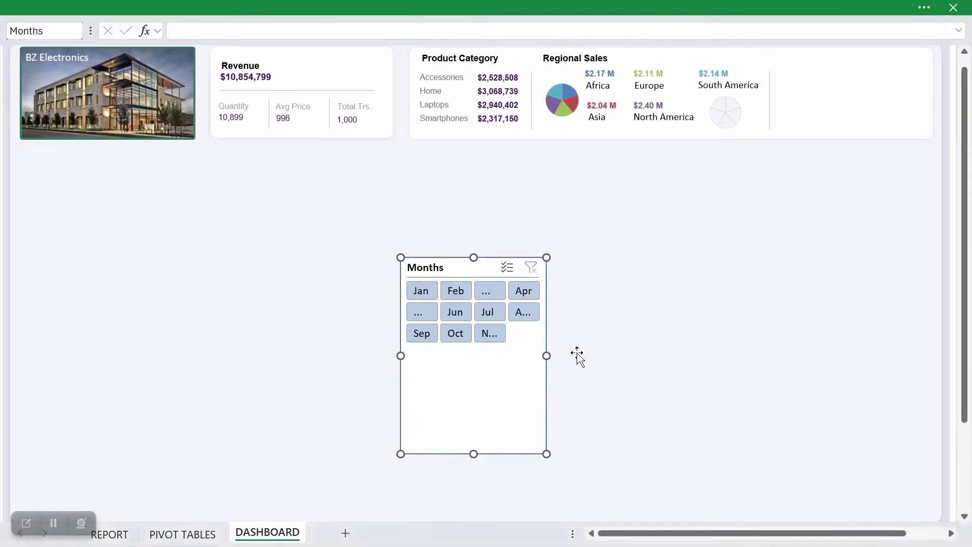
pyautogui.moveTo(550, 356); pyautogui.dragTo(587, 355)
pyautogui.moveTo(494, 454); pyautogui.dragTo(492, 350)
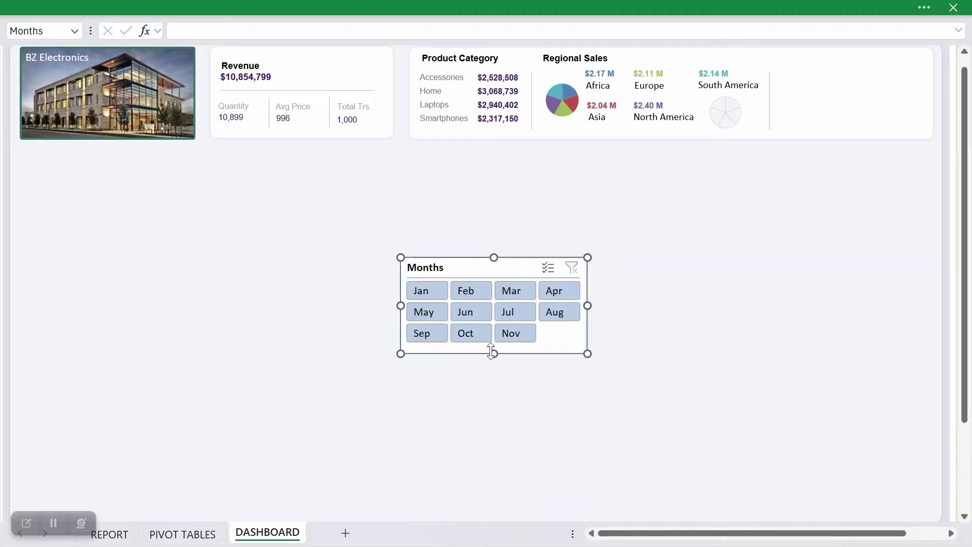
# Turn off the Months slicer's header, hide items with no data, and reduce the slicer's height to about 1.05 inches
pyautogui.click(504, 6)
pyautogui.click(59, 116)
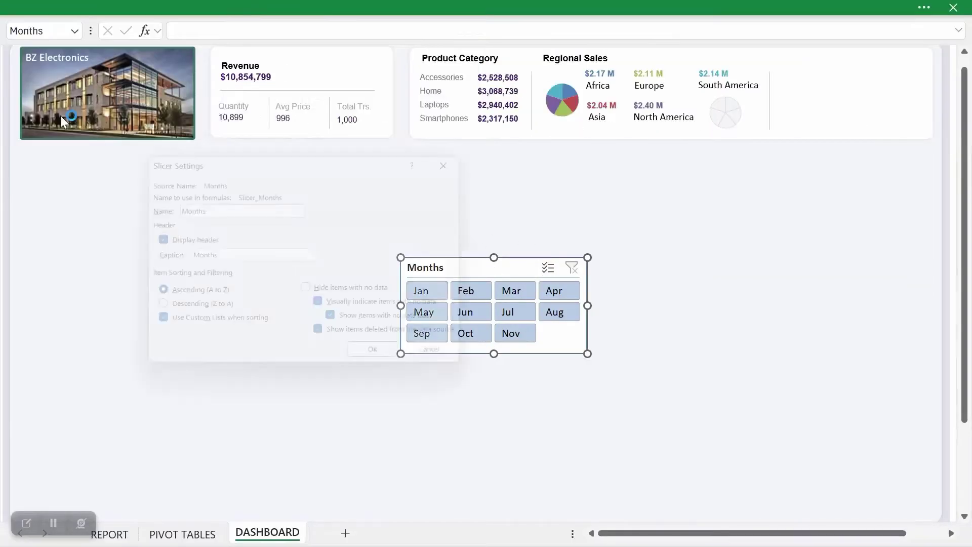
pyautogui.moveTo(275, 153); pyautogui.dragTo(215, 163)
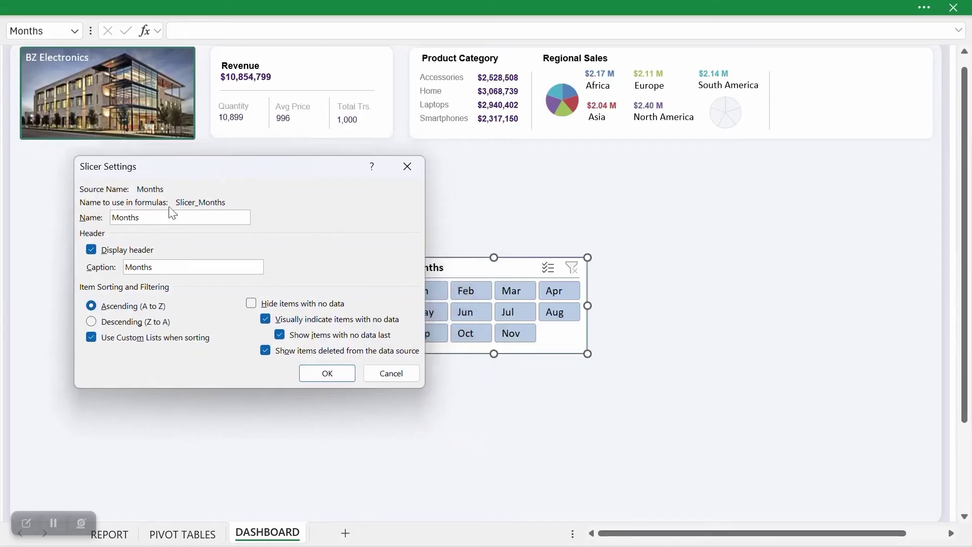
pyautogui.click(90, 249)
pyautogui.moveTo(328, 169); pyautogui.dragTo(285, 174)
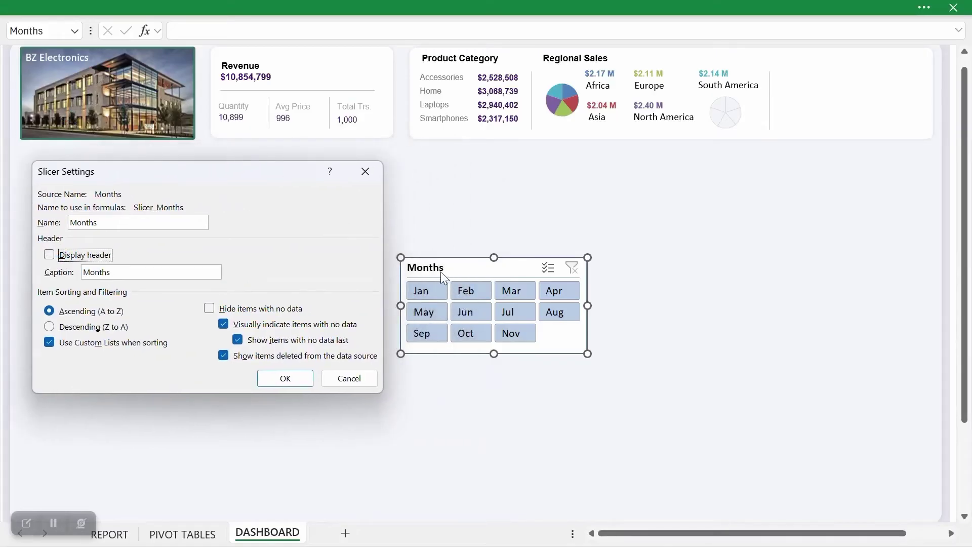
pyautogui.click(210, 309)
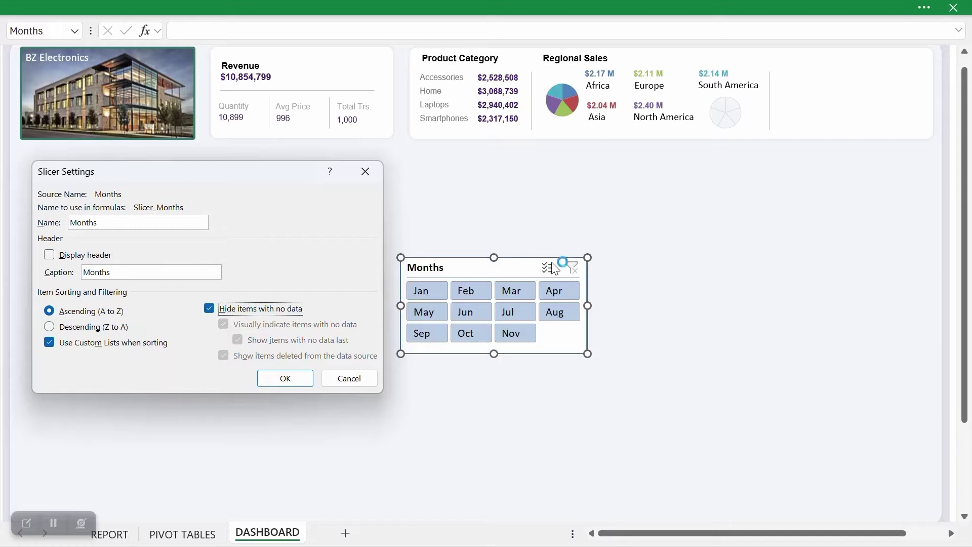
pyautogui.click(284, 377)
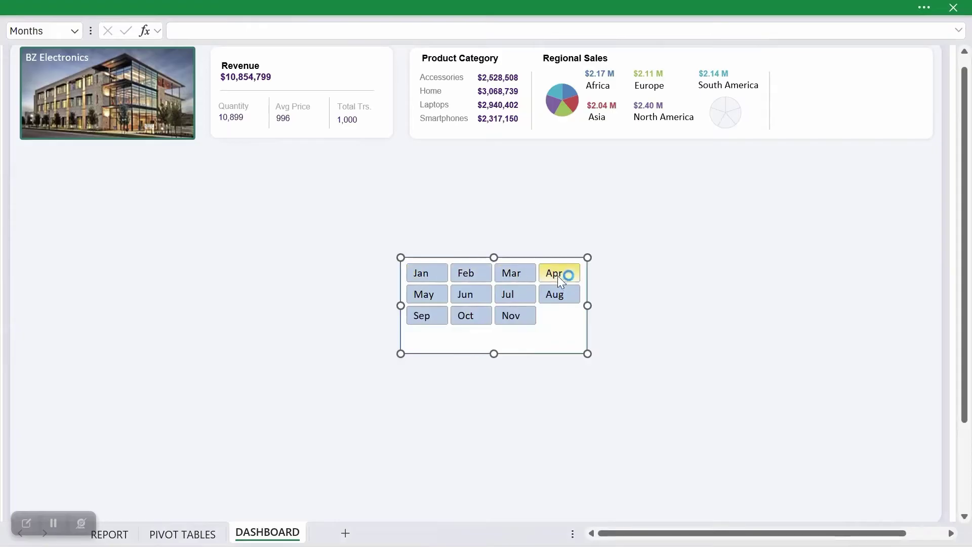
pyautogui.moveTo(495, 353); pyautogui.dragTo(497, 334)
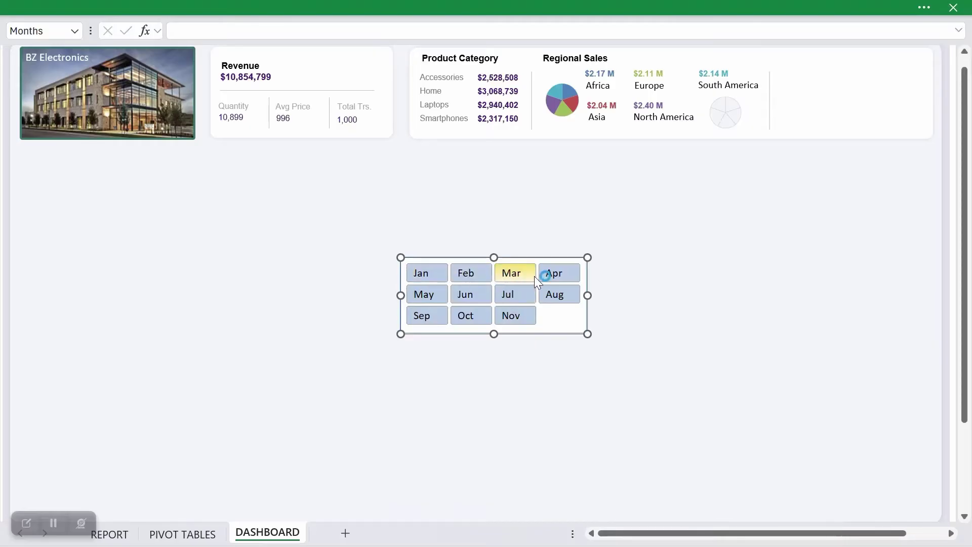
pyautogui.click(513, 316)
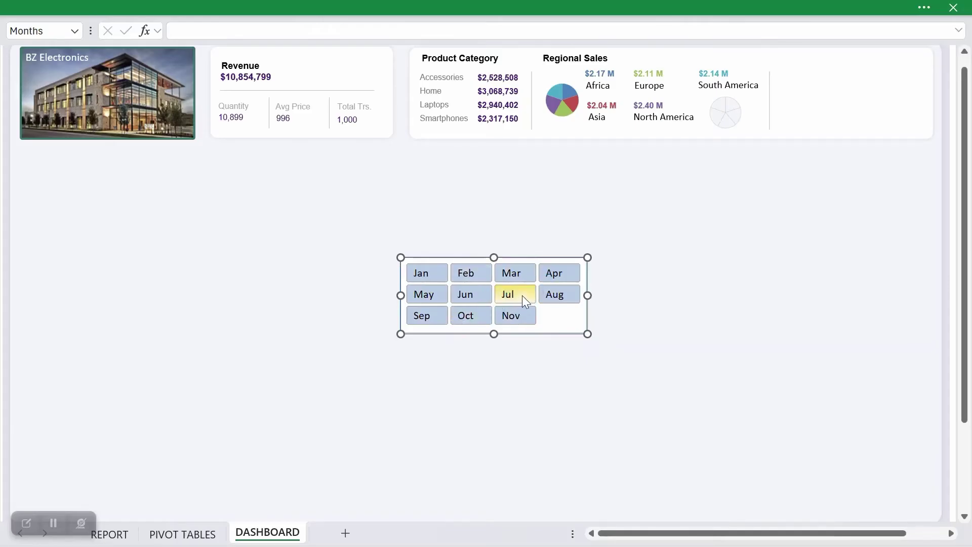
# Try the light orange slicer style on the Months slicer and apply the dark orange style instead
pyautogui.click(482, 6)
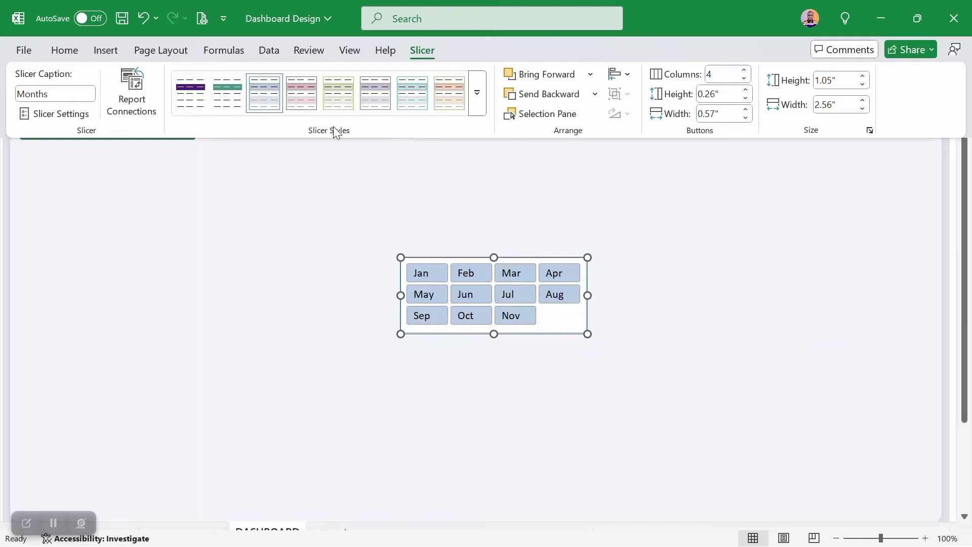
pyautogui.click(477, 95)
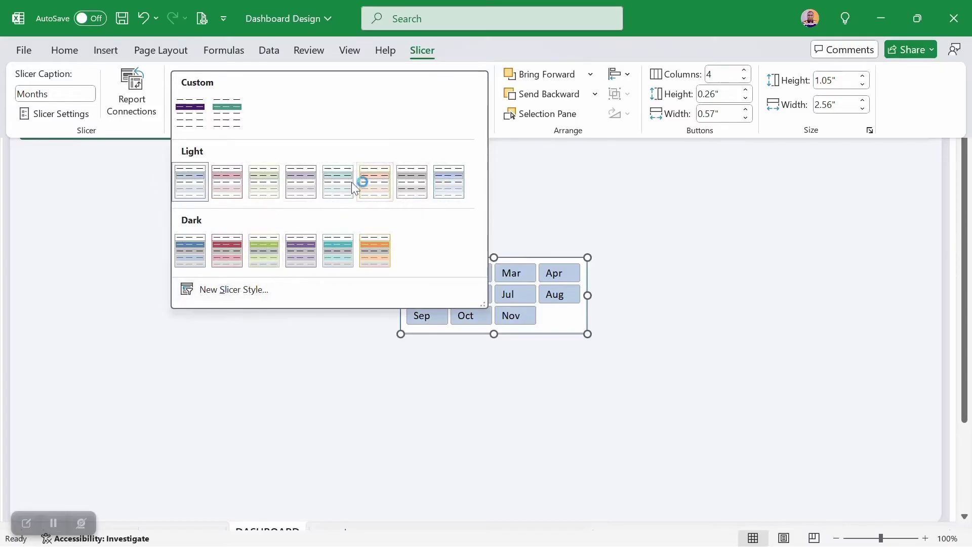
pyautogui.press('Escape')
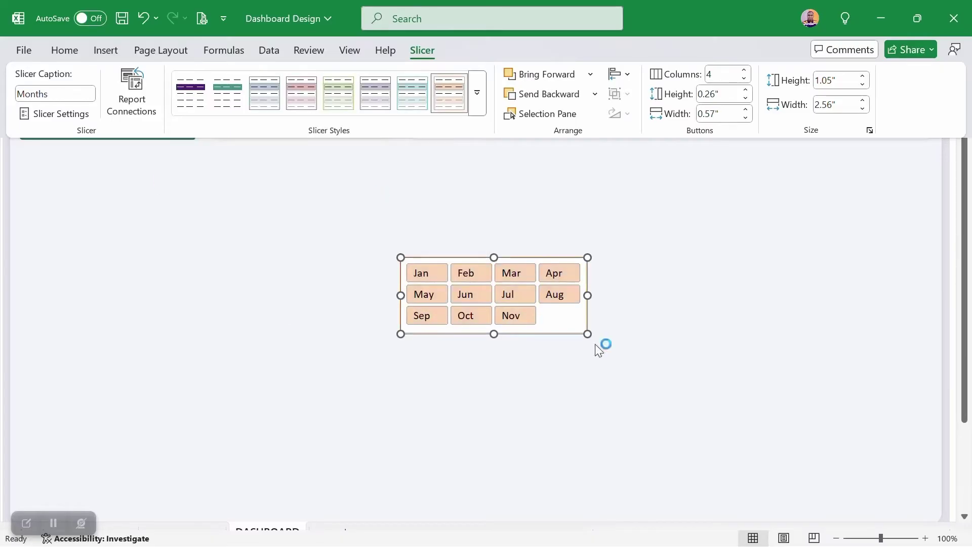
pyautogui.click(477, 93)
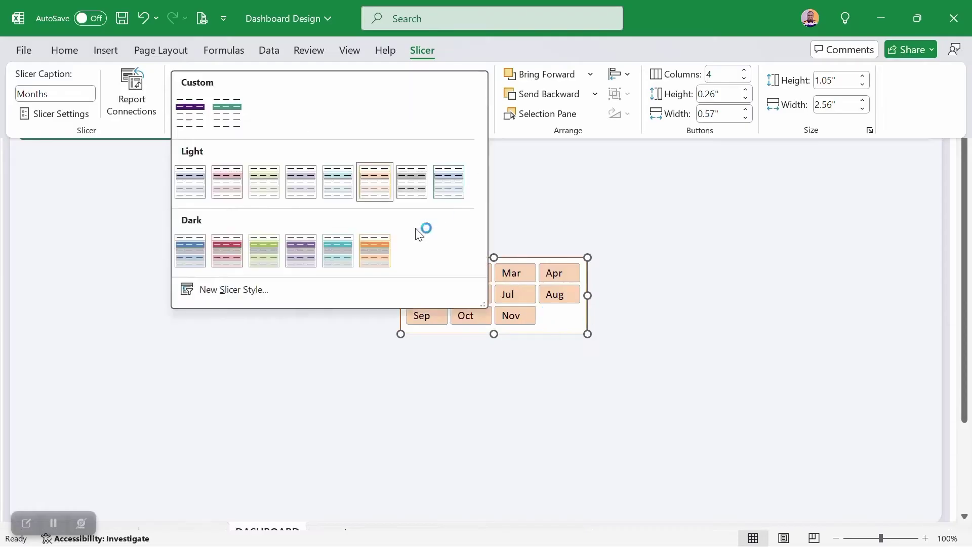
pyautogui.click(375, 253)
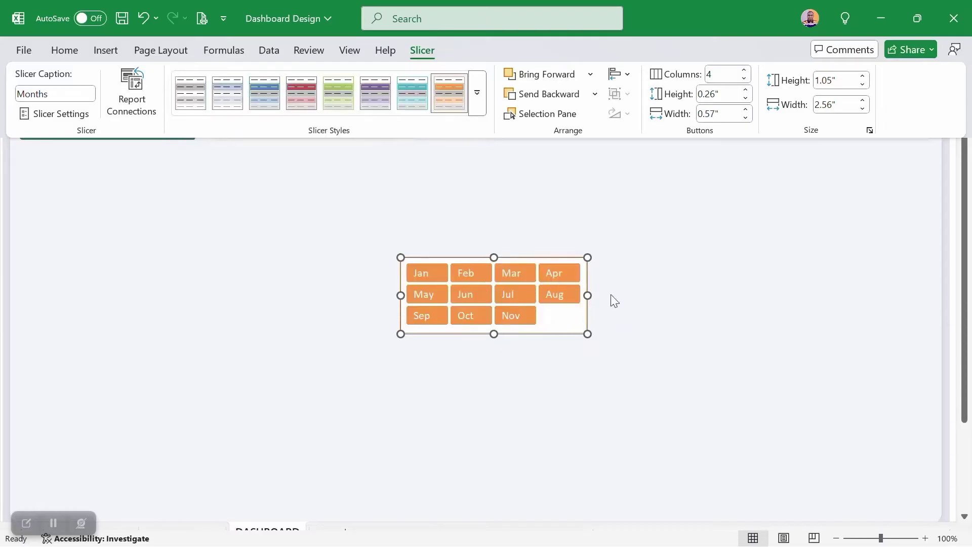
# Start a new slicer style and review its selected, unselected and hovered item elements
pyautogui.click(477, 92)
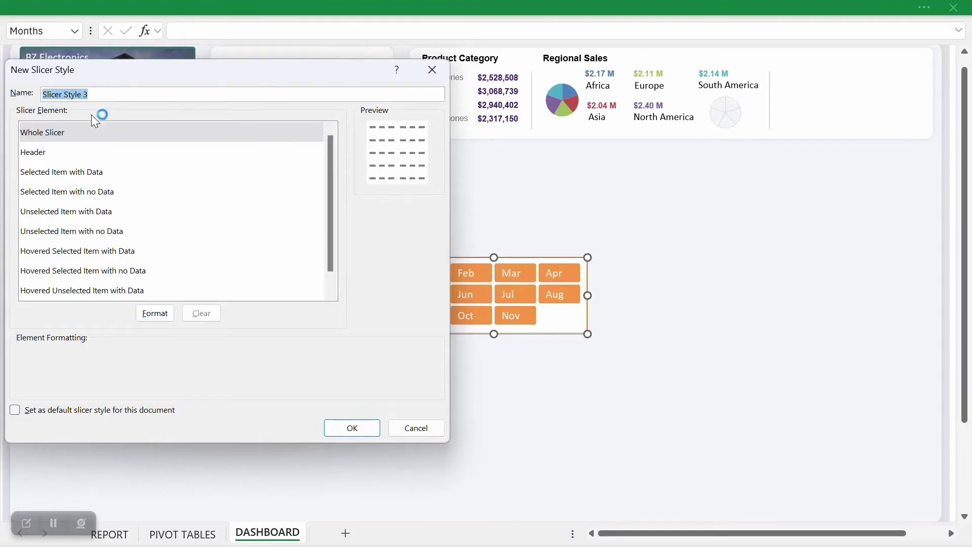
pyautogui.scroll(-1, 43, 162)
pyautogui.scroll(1, 48, 193)
pyautogui.click(38, 133)
pyautogui.click(59, 174)
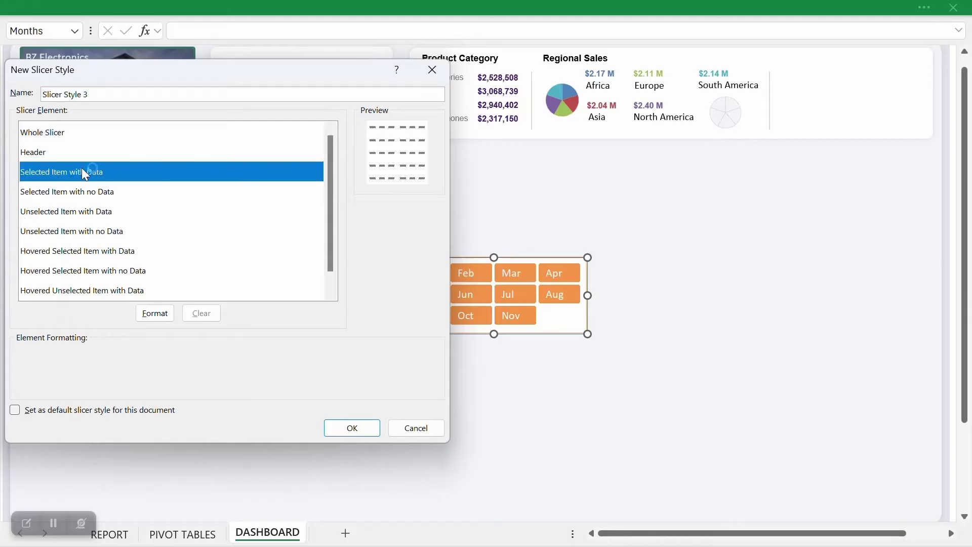
pyautogui.click(62, 213)
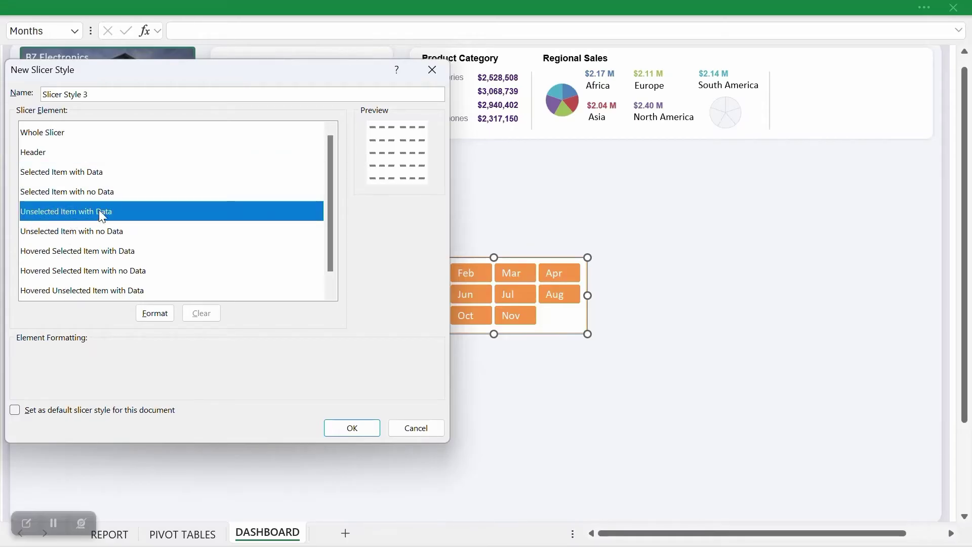
pyautogui.click(38, 250)
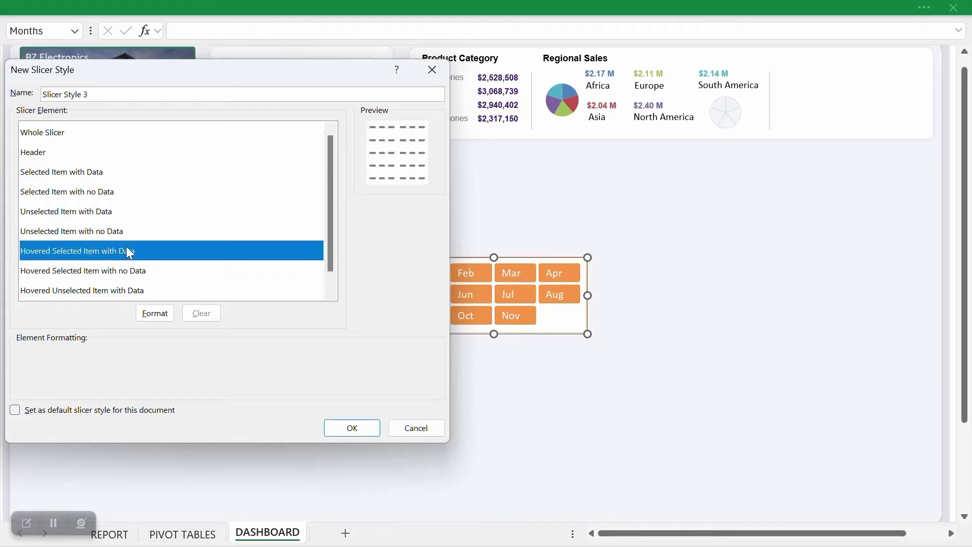
pyautogui.click(52, 292)
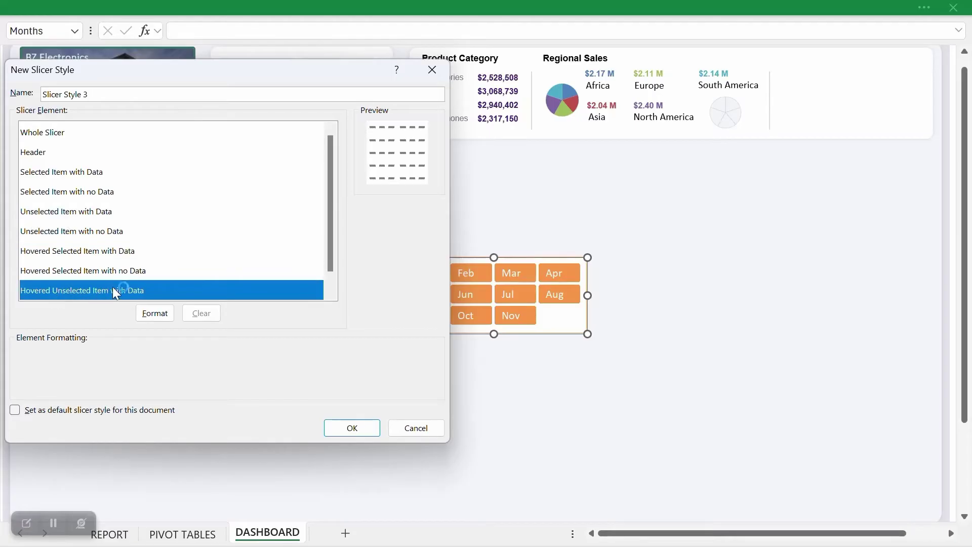
# Format the Selected Item with Data element's font as Arial, Regular, size 8, in white
pyautogui.click(39, 177)
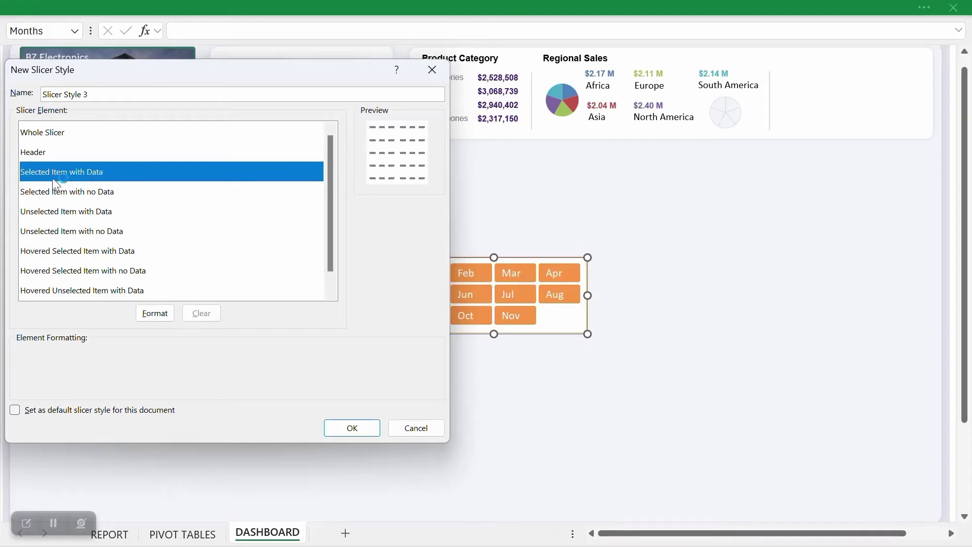
pyautogui.click(153, 314)
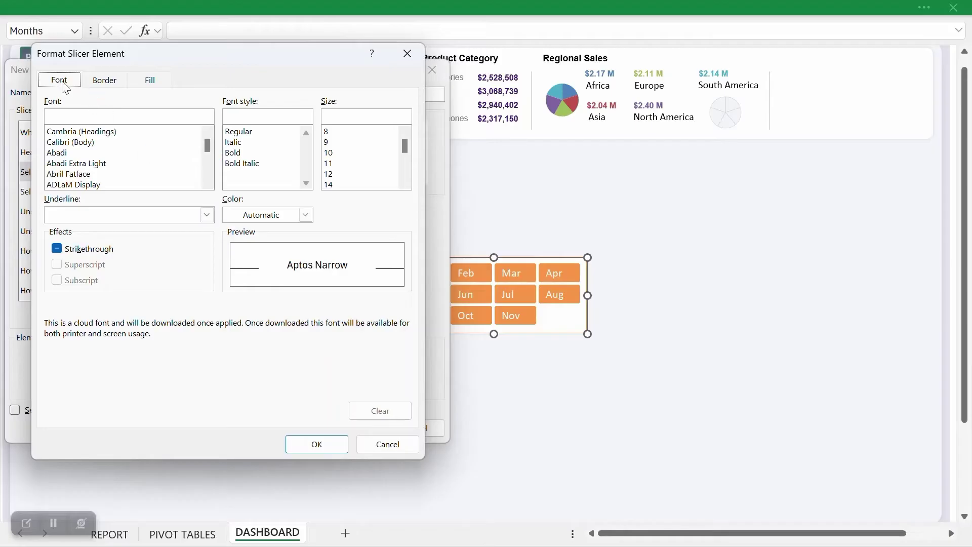
pyautogui.click(70, 115)
pyautogui.write('Arial')
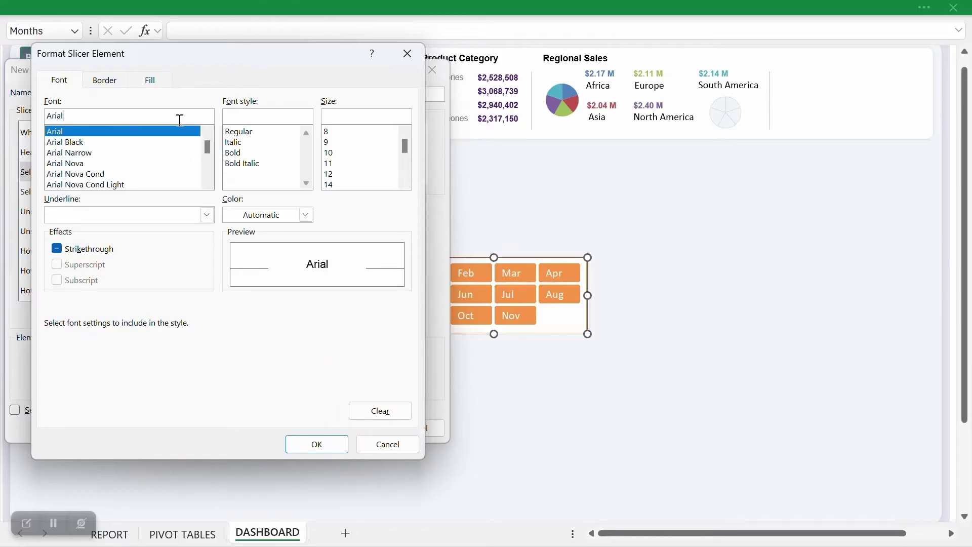
pyautogui.click(255, 132)
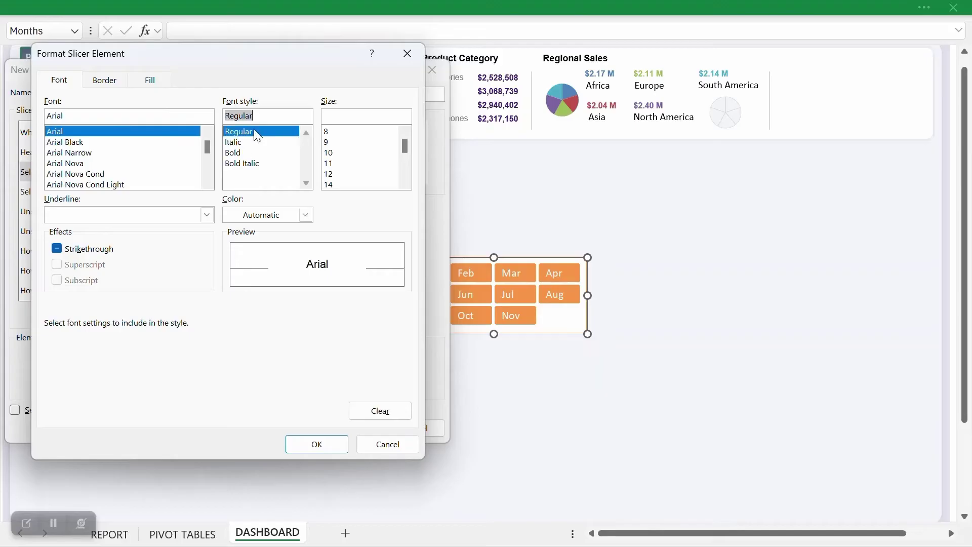
pyautogui.click(331, 142)
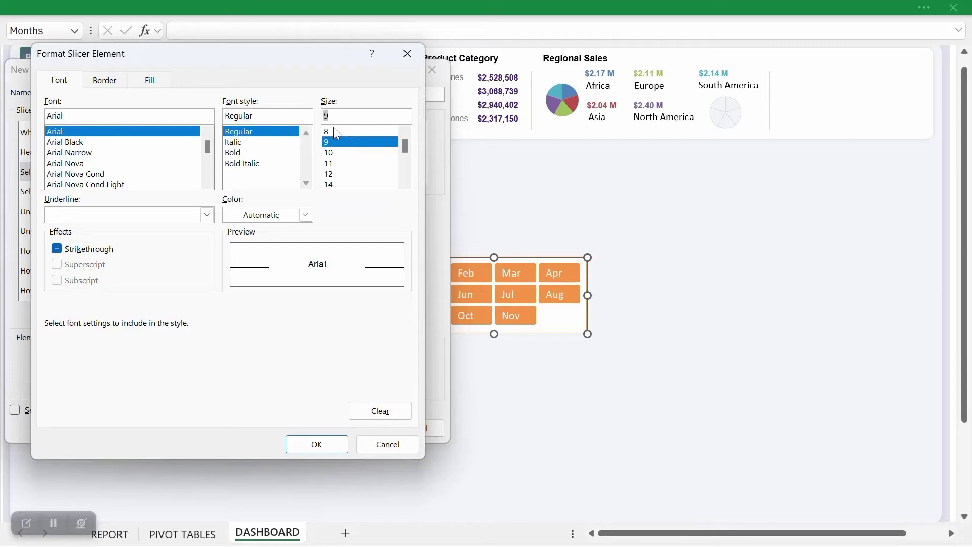
pyautogui.click(335, 130)
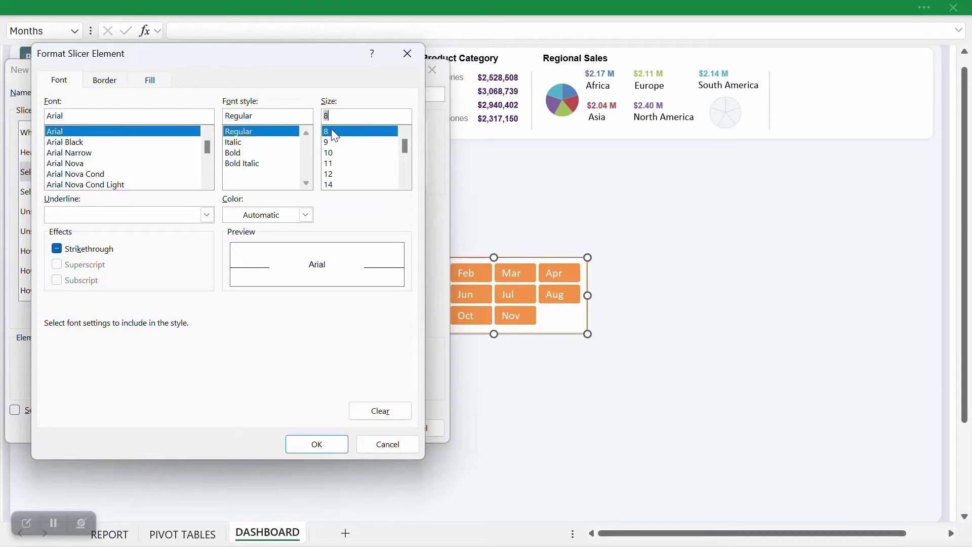
pyautogui.click(306, 216)
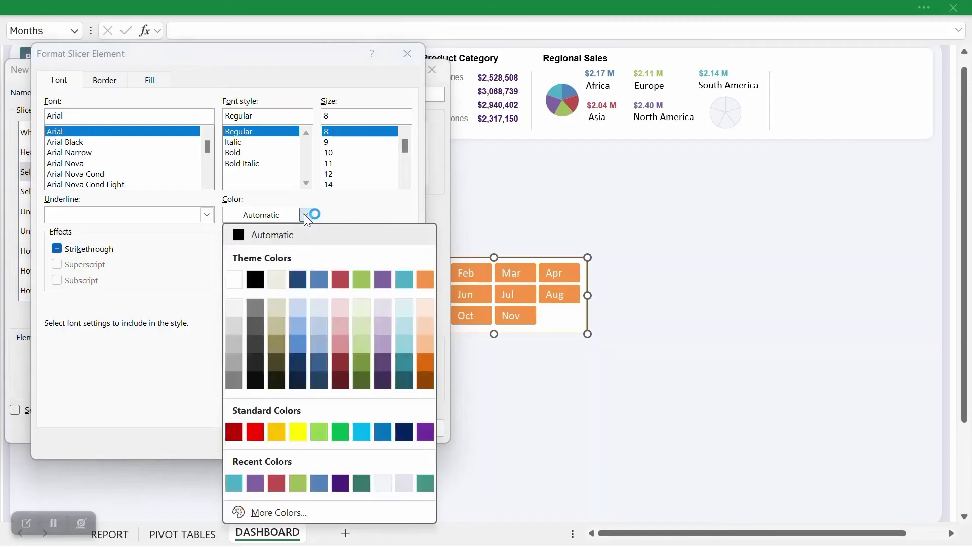
pyautogui.click(234, 279)
# Fill the Selected Item with Data element with the custom colour #429087
pyautogui.click(151, 78)
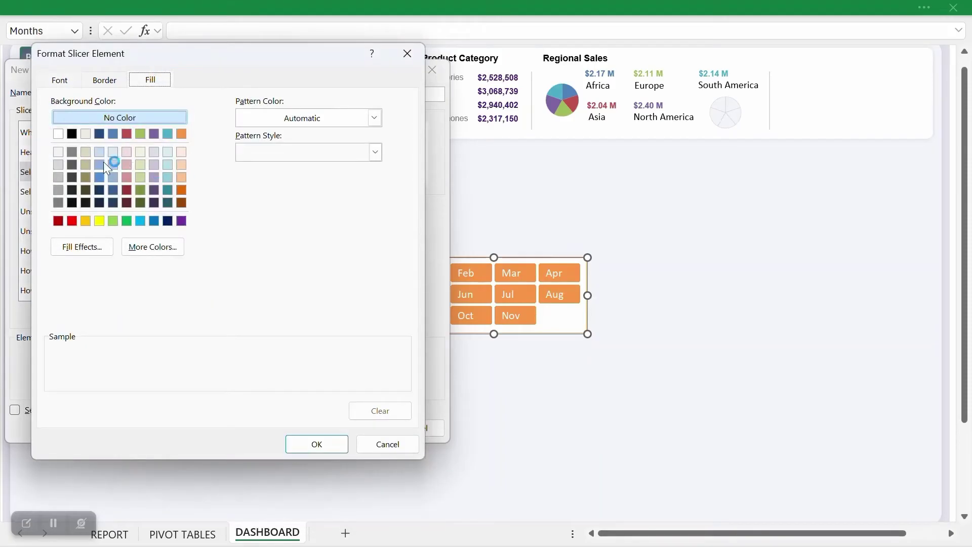
pyautogui.click(152, 247)
pyautogui.click(195, 164)
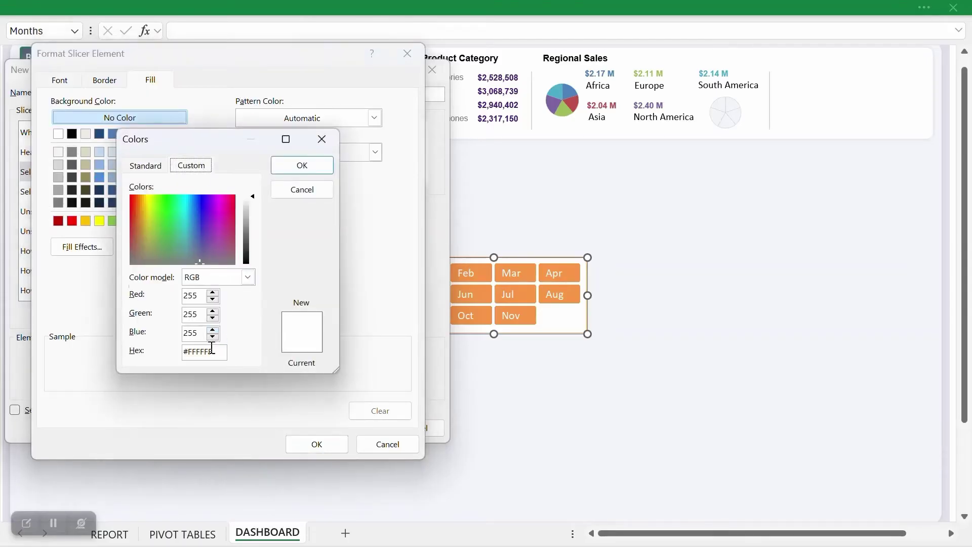
pyautogui.moveTo(221, 351); pyautogui.dragTo(175, 357)
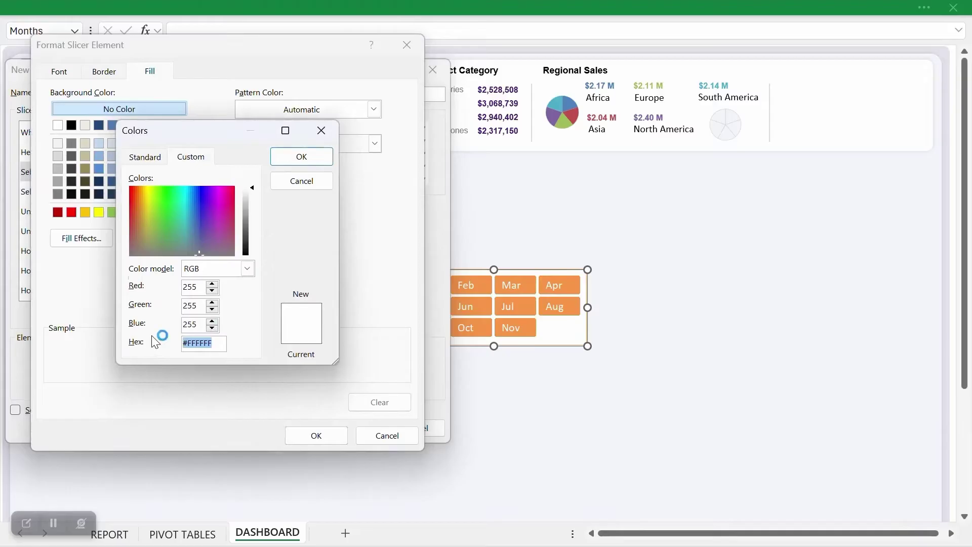
pyautogui.write('#429087')
pyautogui.moveTo(187, 347); pyautogui.dragTo(214, 347)
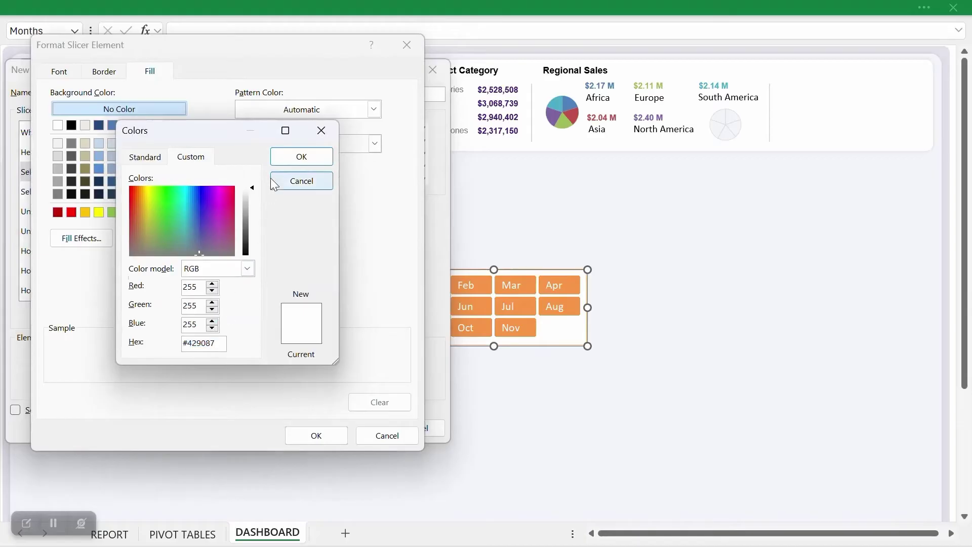
pyautogui.click(277, 160)
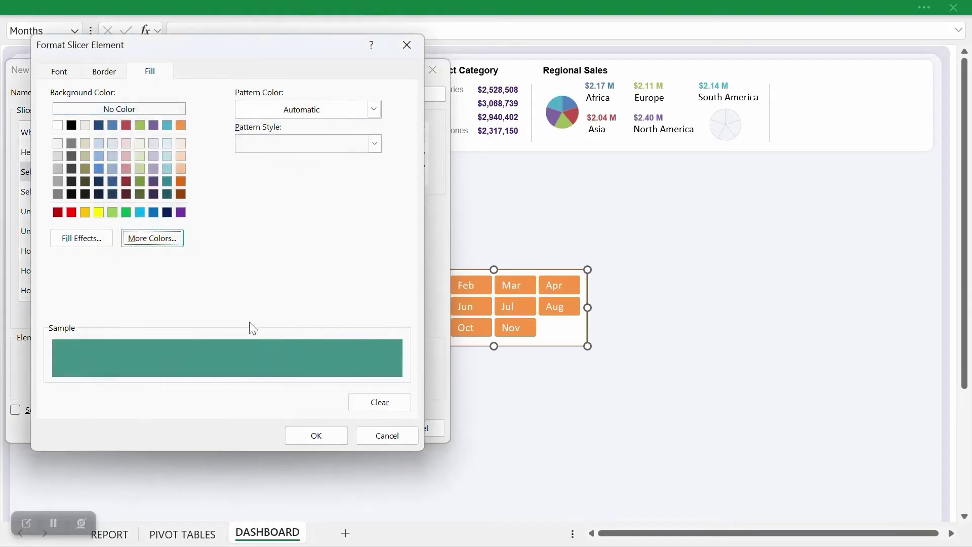
# Set the Selected Item with Data element to no borders and accept its formatting
pyautogui.click(102, 72)
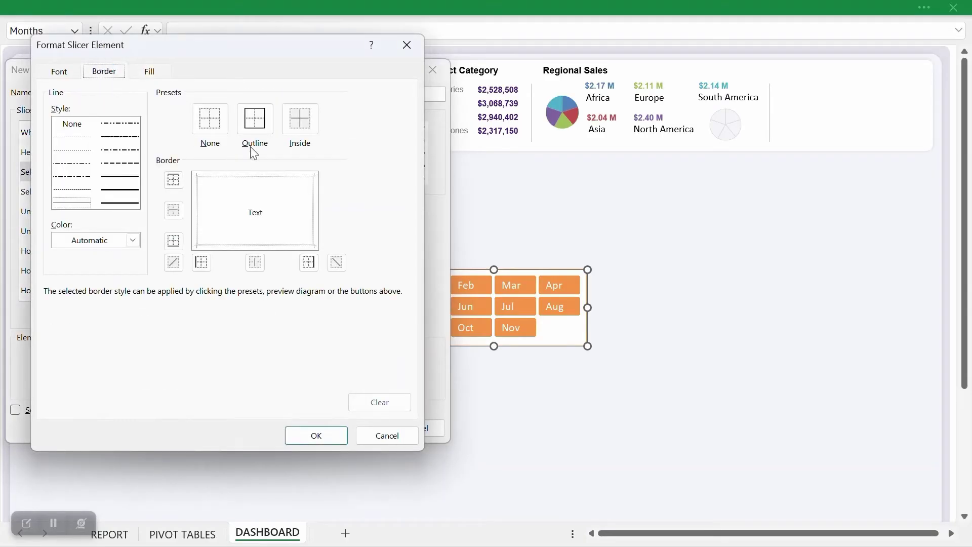
pyautogui.click(210, 120)
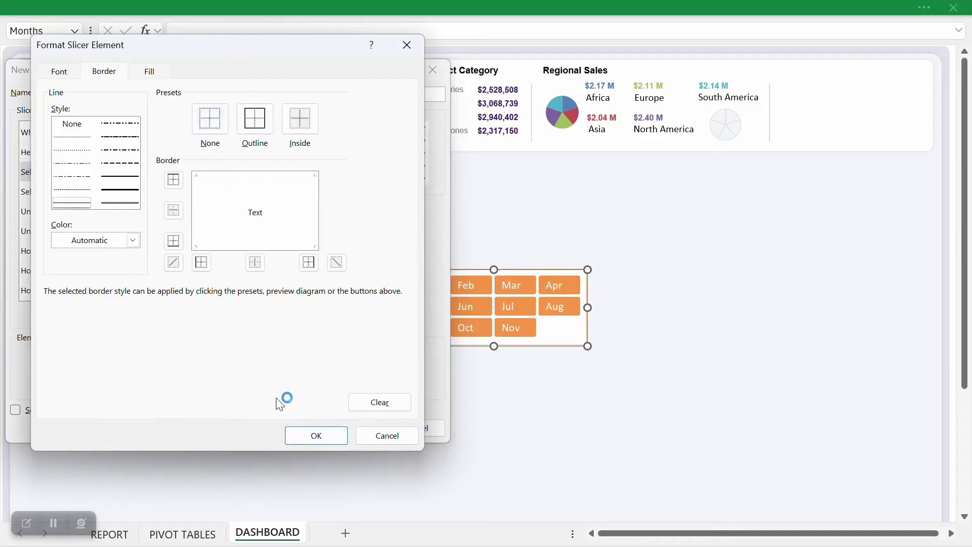
pyautogui.click(304, 439)
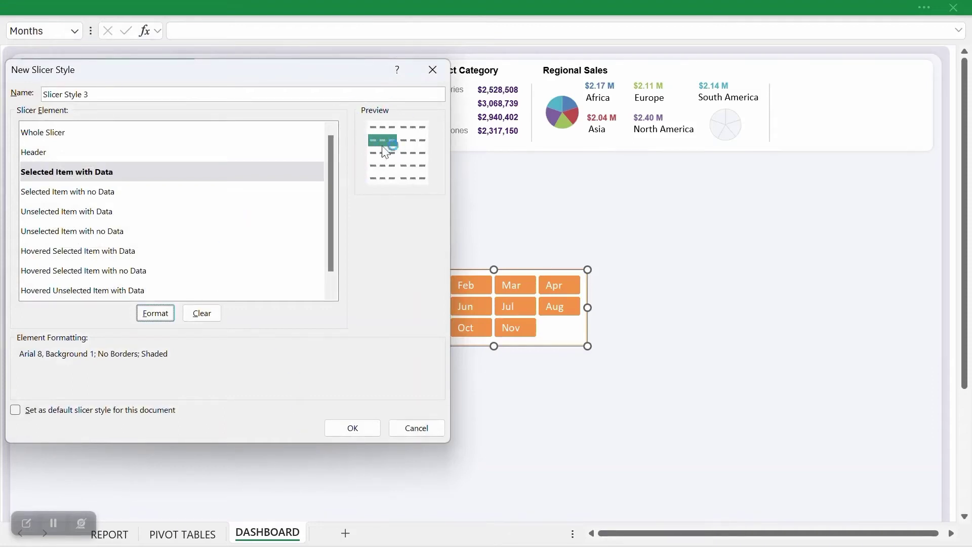
pyautogui.click(370, 137)
# Format the Unselected Item with Data element's font as Arial, Regular, size 9
pyautogui.click(81, 212)
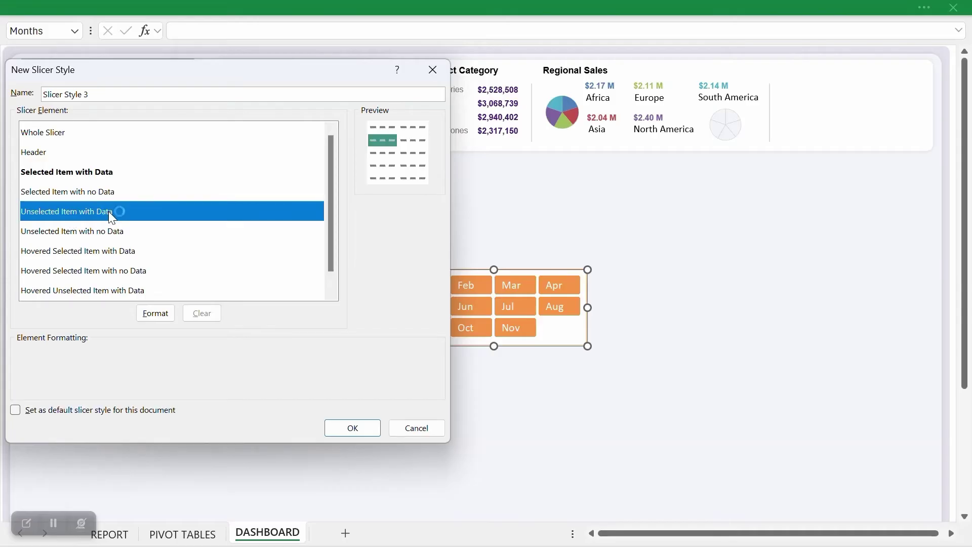
pyautogui.click(85, 173)
pyautogui.click(151, 317)
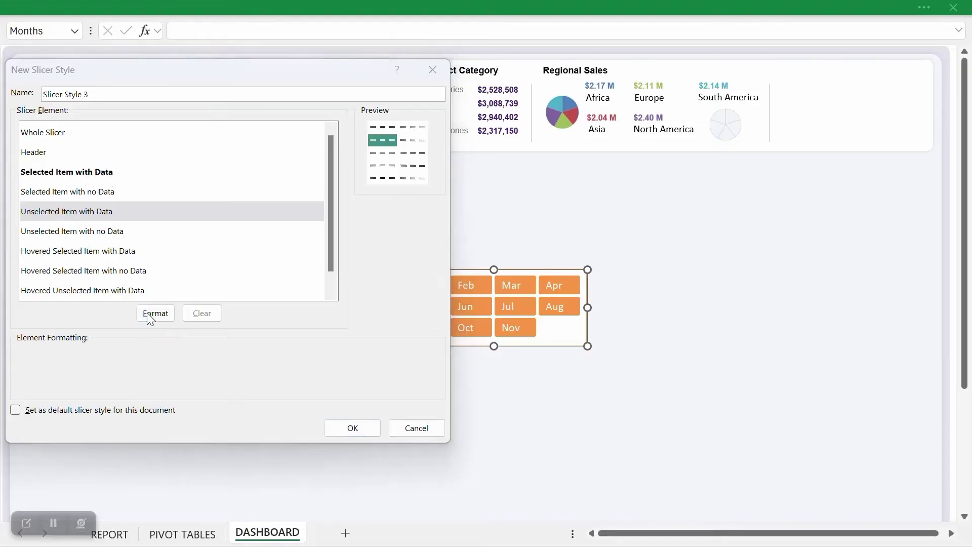
pyautogui.click(61, 74)
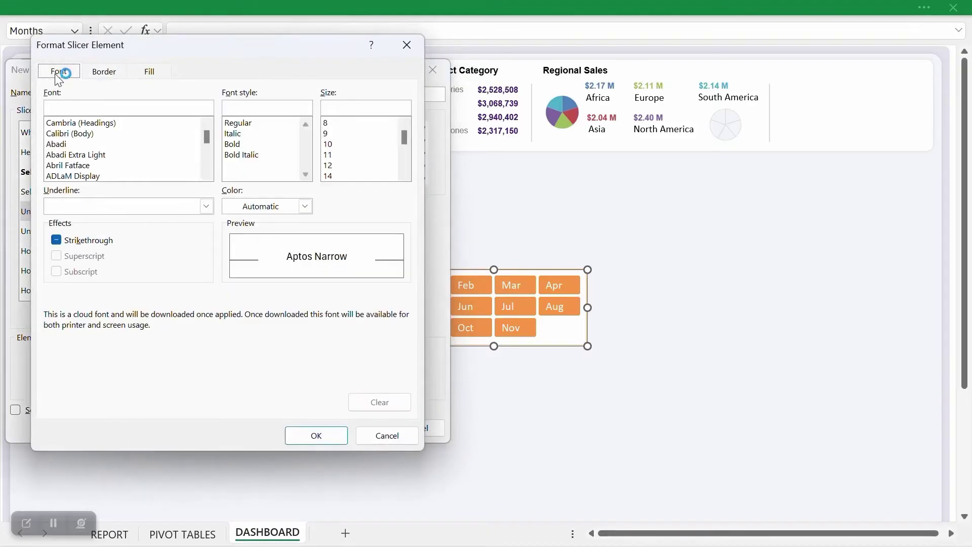
pyautogui.click(67, 108)
pyautogui.write('ARI')
pyautogui.press('BackSpace')
pyautogui.write('rial')
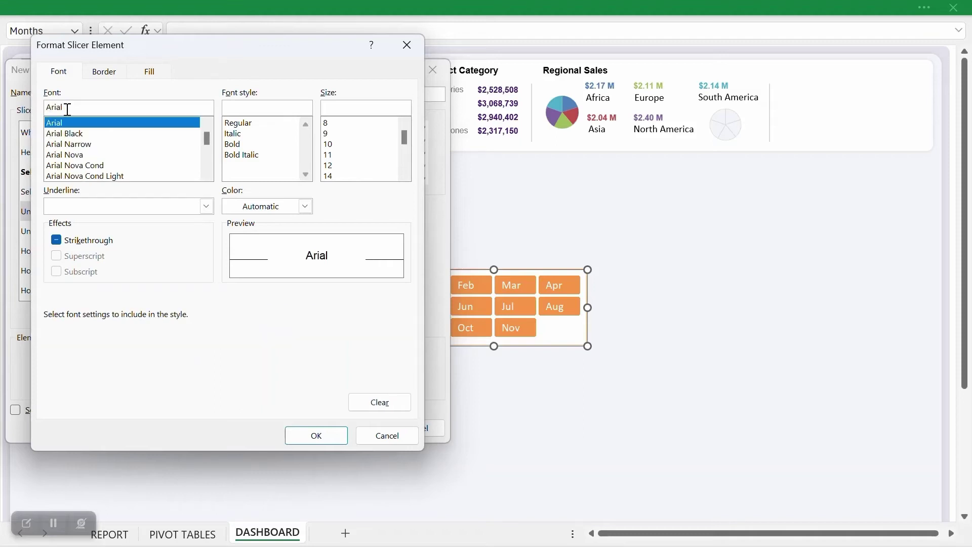
pyautogui.click(256, 124)
pyautogui.click(326, 123)
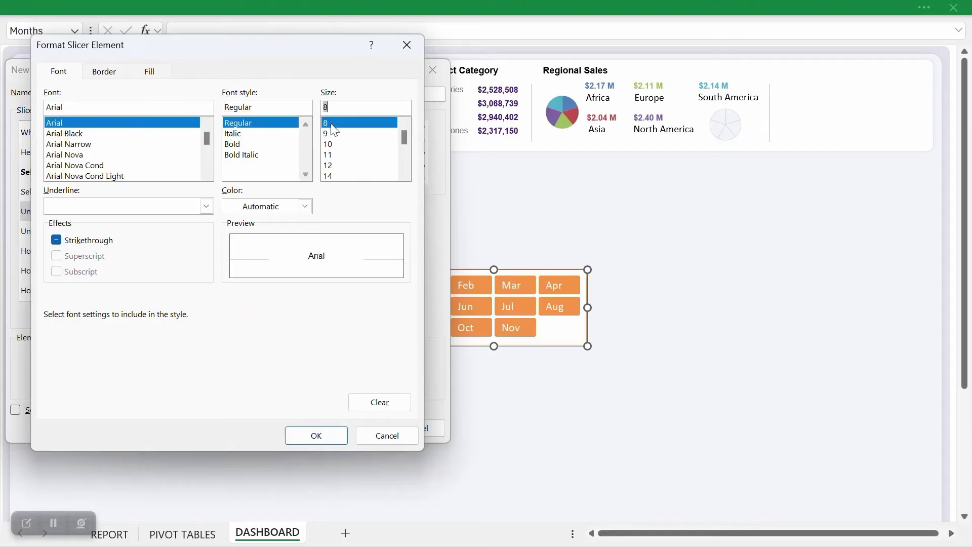
pyautogui.click(335, 133)
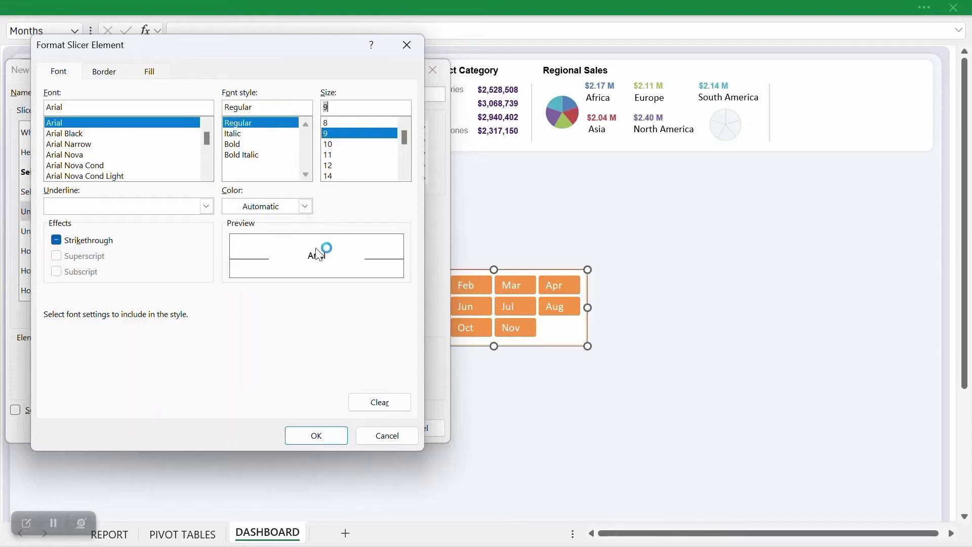
# Set the Unselected Item with Data element to no borders, keep its fill at No Color, and save the new slicer style
pyautogui.click(105, 72)
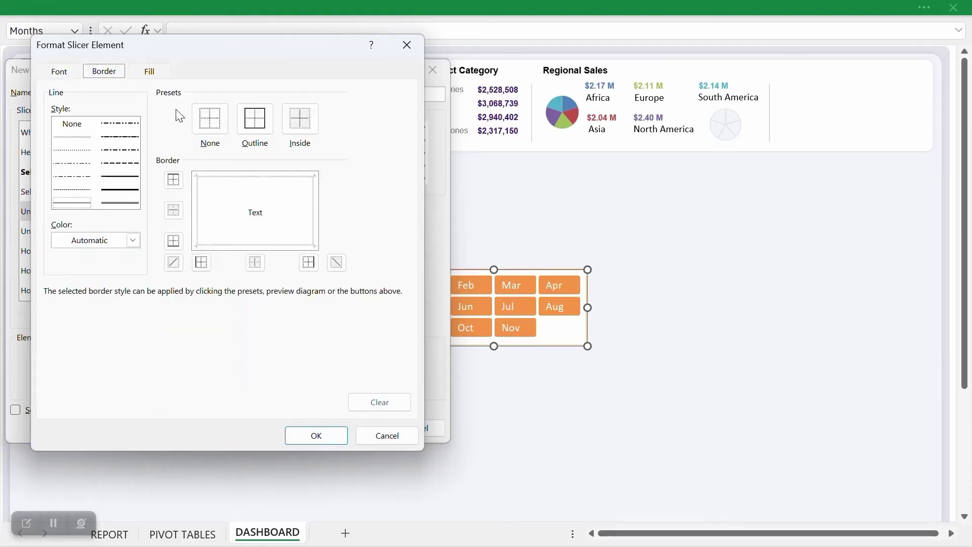
pyautogui.click(216, 119)
pyautogui.click(152, 73)
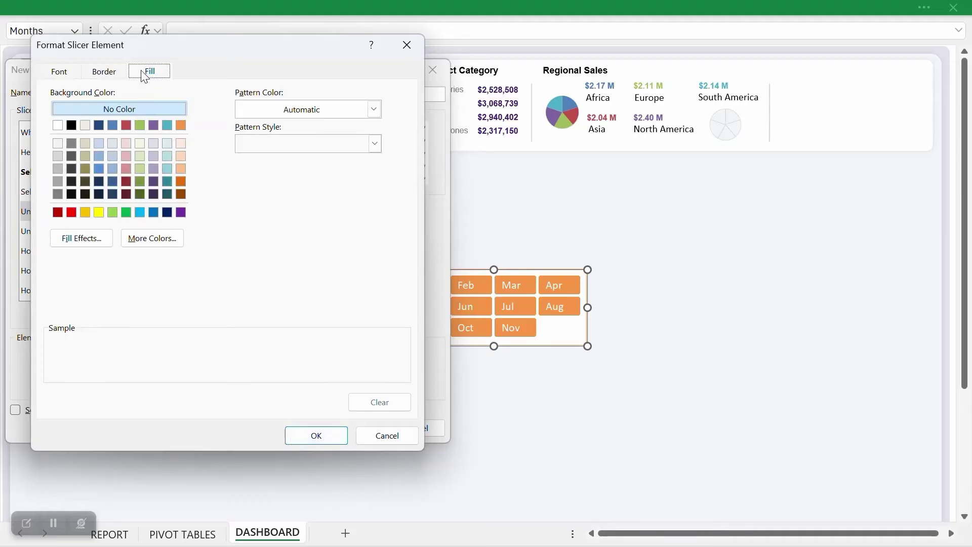
pyautogui.click(300, 438)
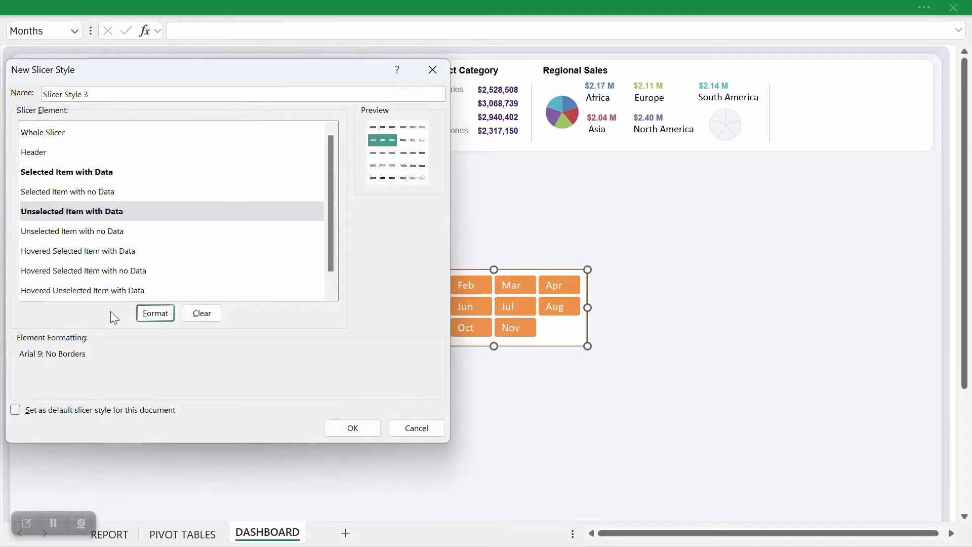
pyautogui.click(348, 428)
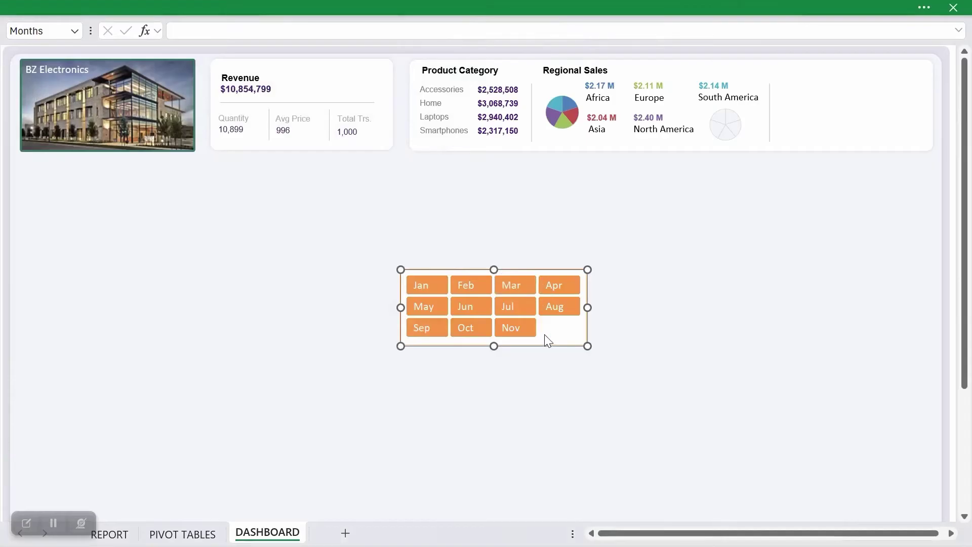
# Apply the newly created green custom style to the Months slicer and deselect the slicer
pyautogui.click(373, 6)
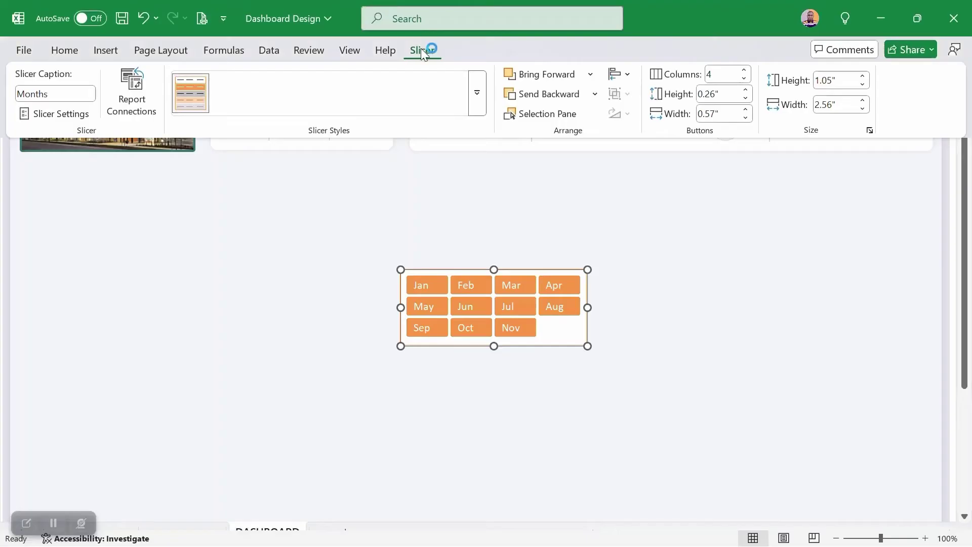
pyautogui.click(477, 92)
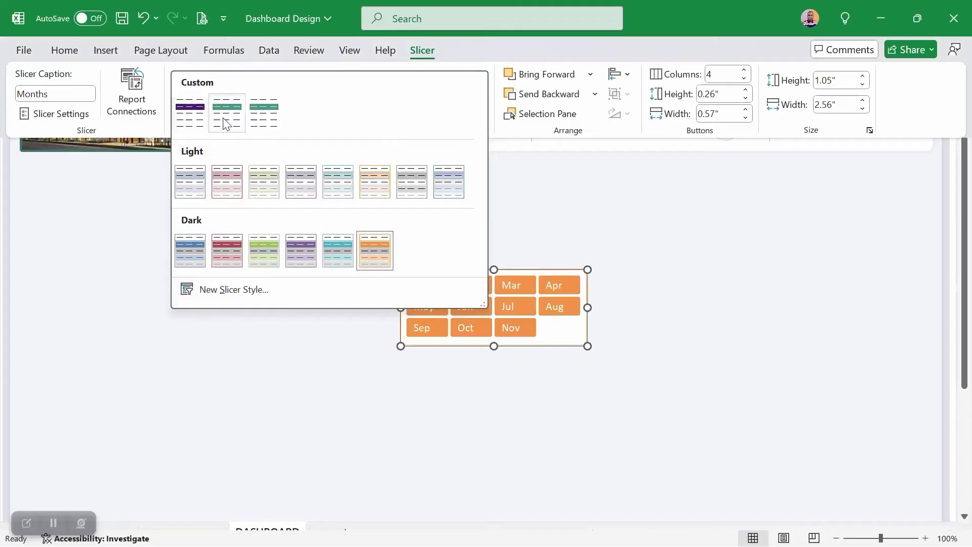
pyautogui.click(271, 124)
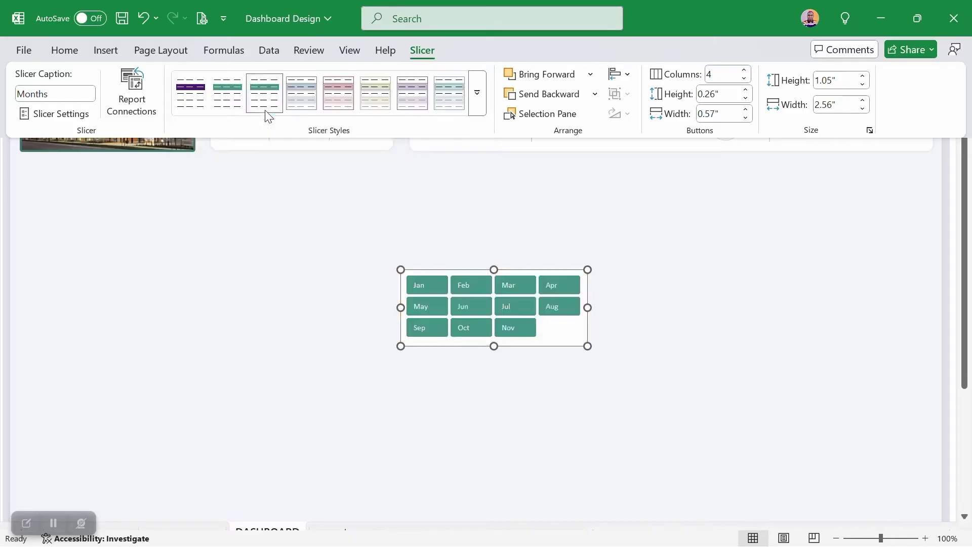
pyautogui.click(600, 368)
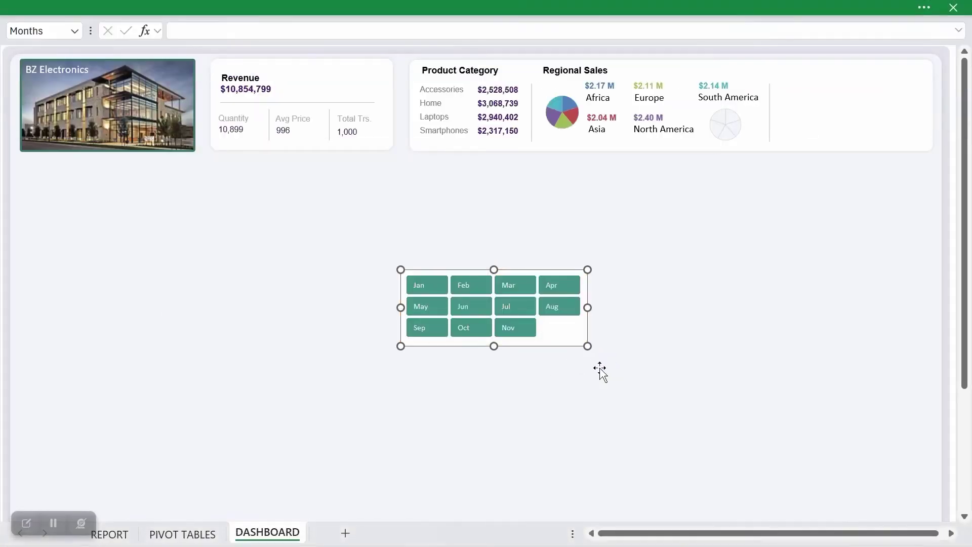
pyautogui.click(582, 374)
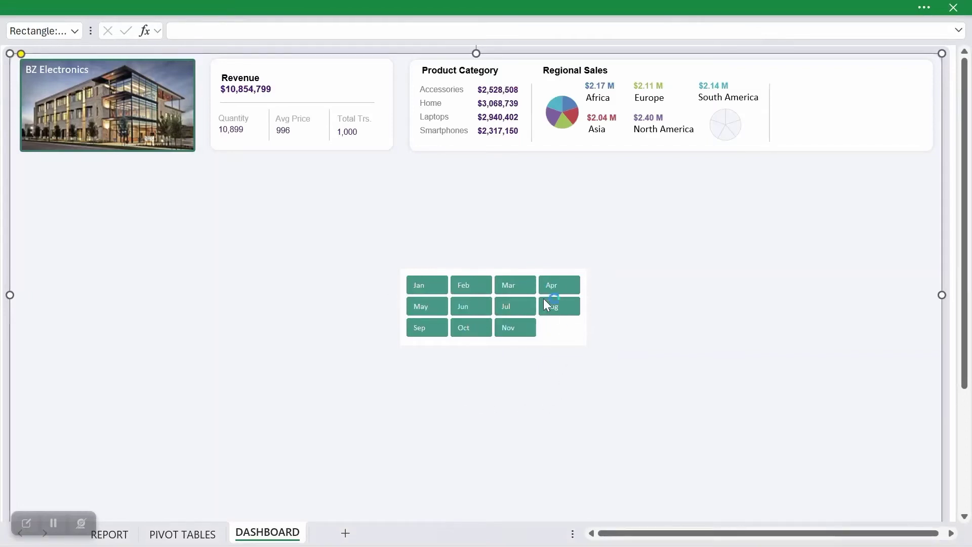
# Test the Months slicer by filtering to Jan, Feb and Mar one at a time, and clear its filter
pyautogui.click(415, 285)
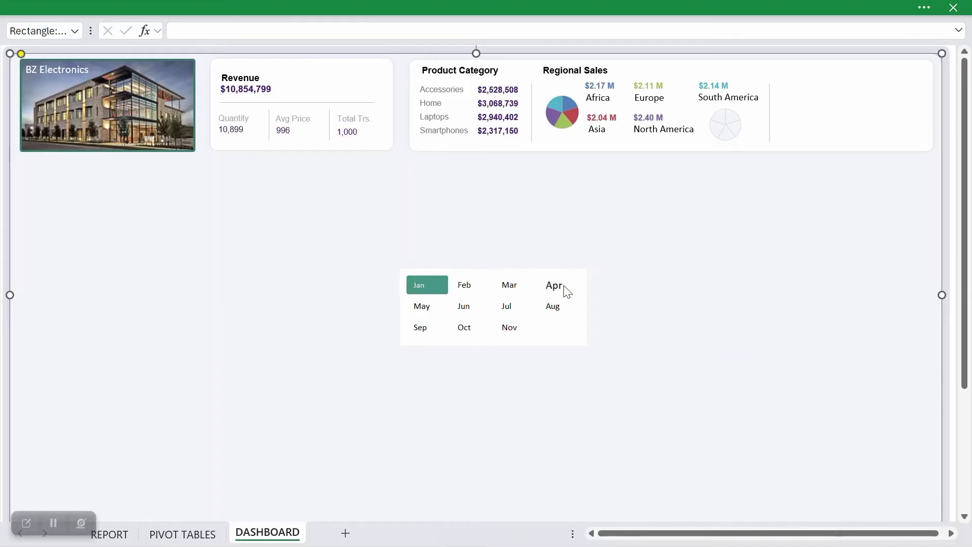
pyautogui.click(472, 289)
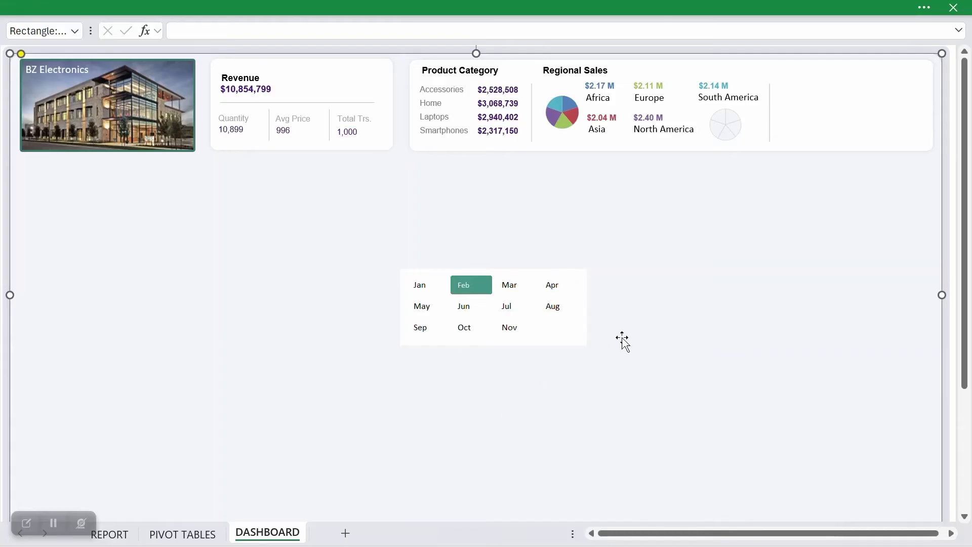
pyautogui.click(512, 288)
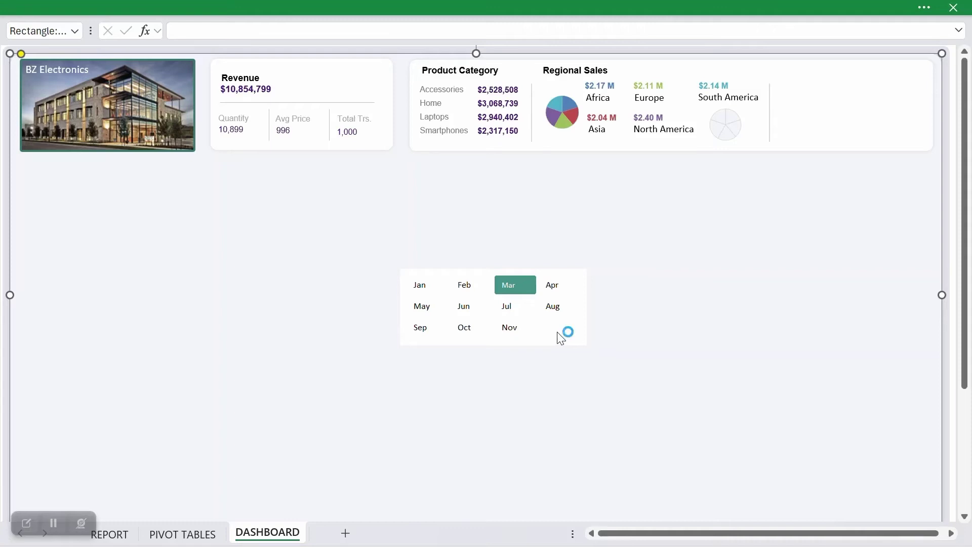
pyautogui.click(577, 273)
pyautogui.rightClick(578, 274)
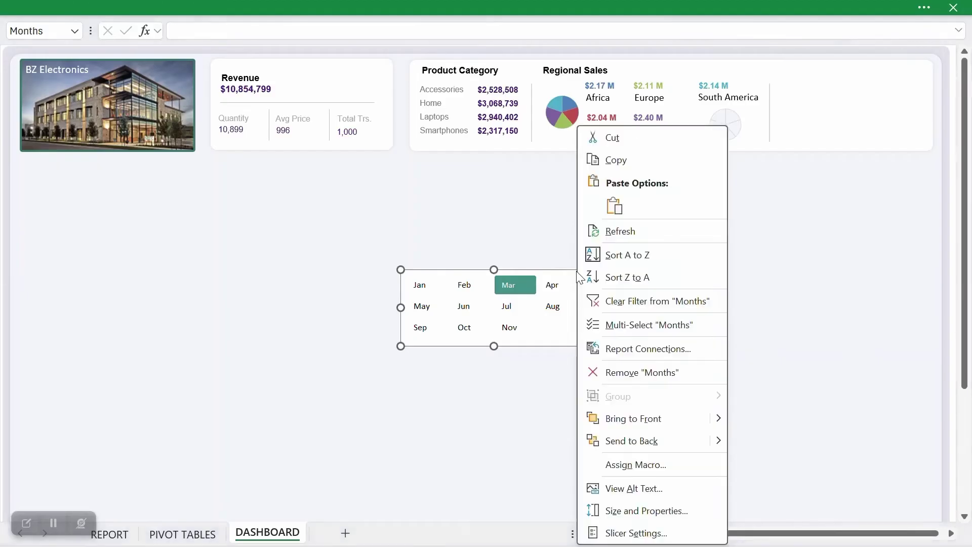
pyautogui.click(611, 301)
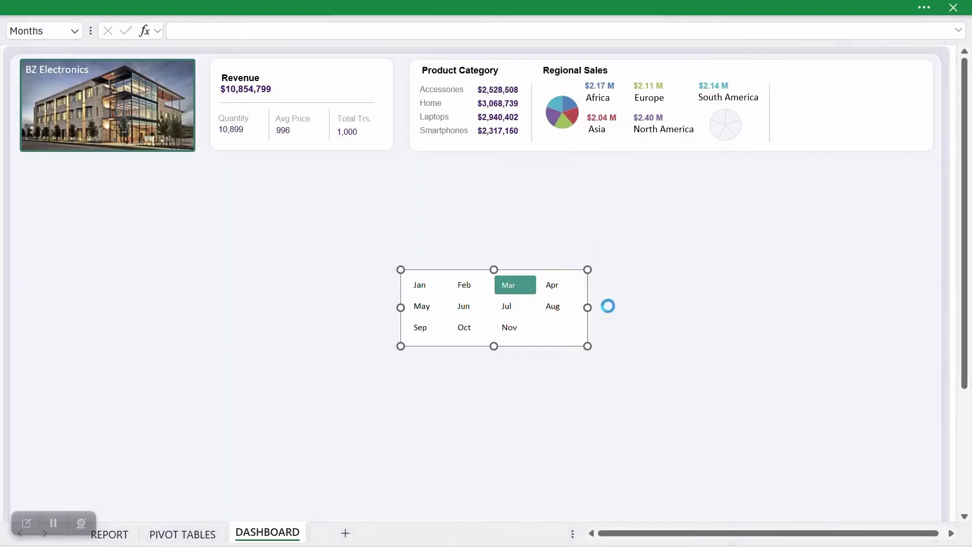
# Open the Months slicer's custom green style for modification and review its Selected and Unselected Item with Data formatting
pyautogui.click(315, 5)
pyautogui.click(422, 51)
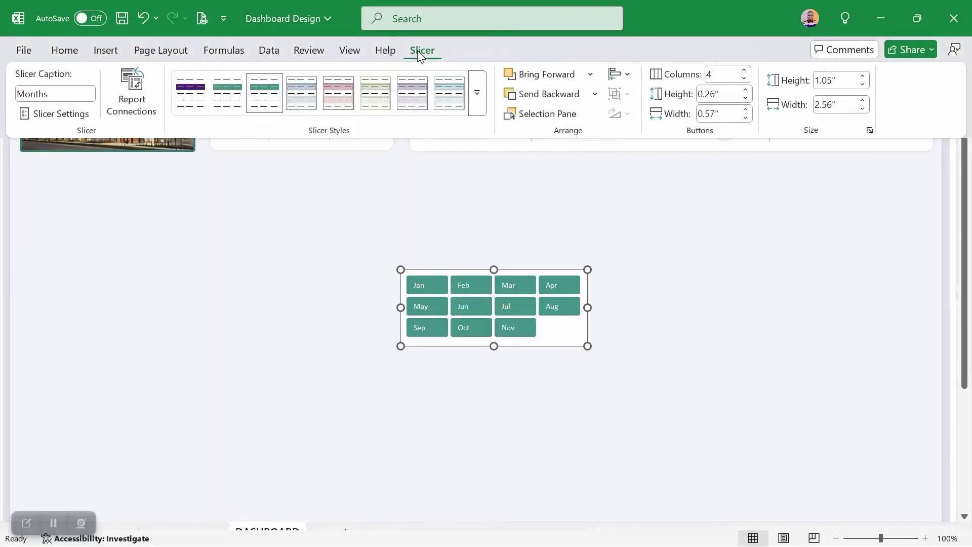
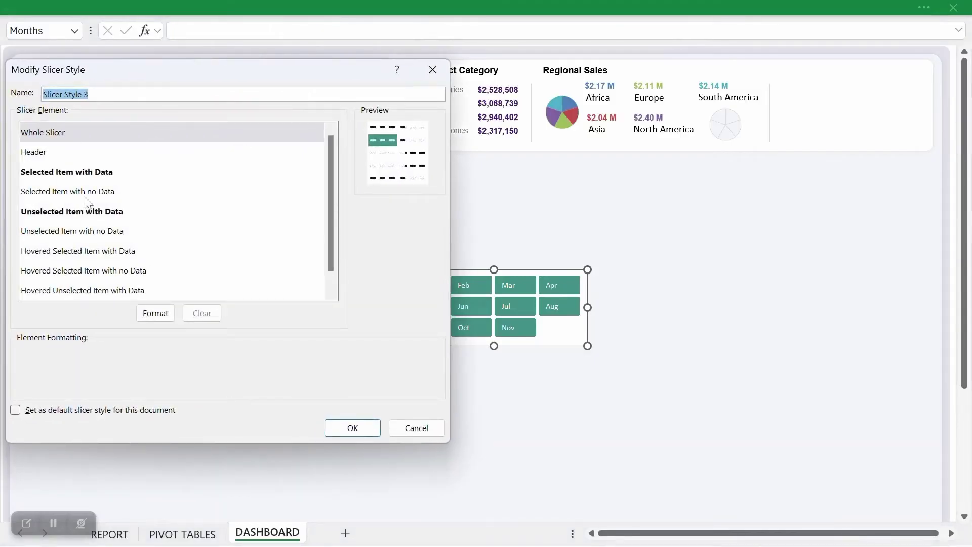
pyautogui.click(49, 175)
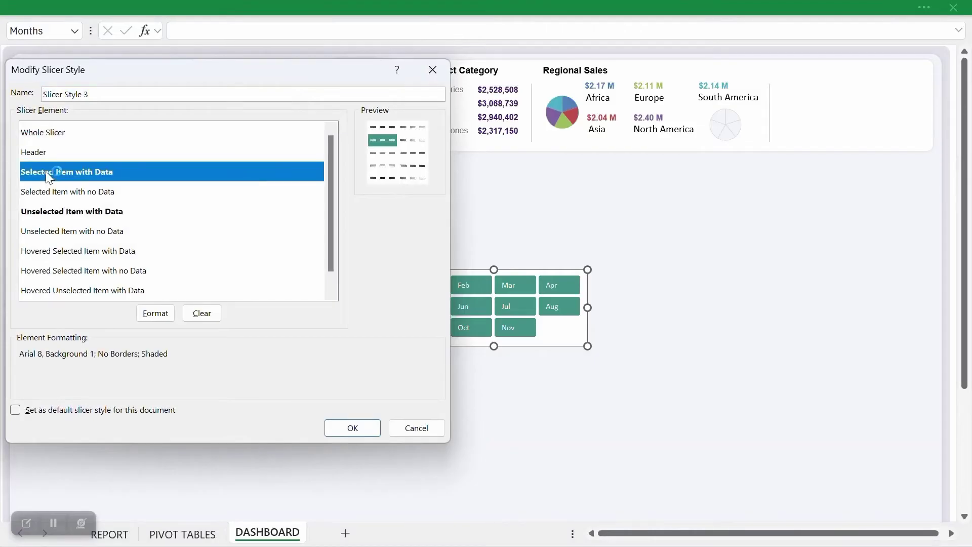
pyautogui.click(55, 213)
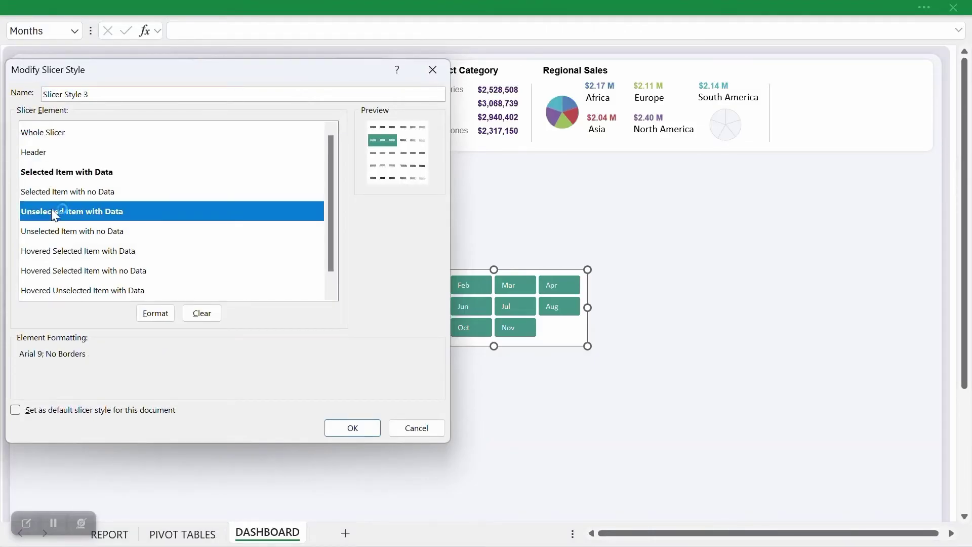
# Give the Hovered Selected Item with Data element a custom #429087 fill and no borders
pyautogui.click(61, 251)
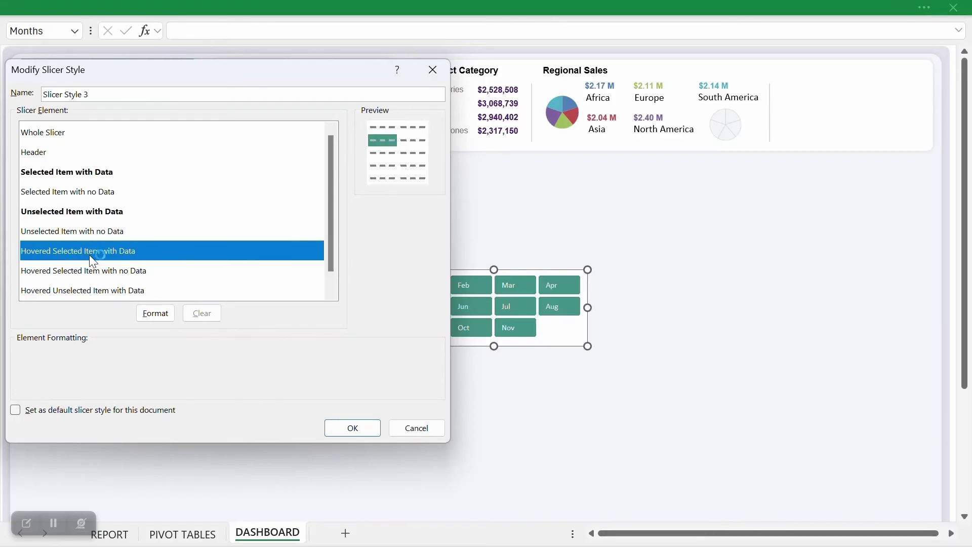
pyautogui.doubleClick(63, 253)
pyautogui.click(150, 314)
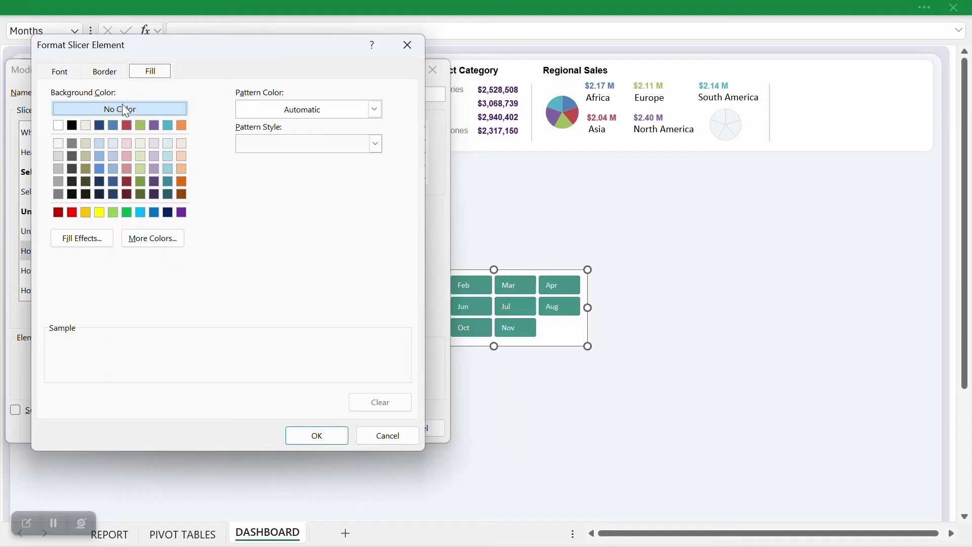
pyautogui.click(149, 238)
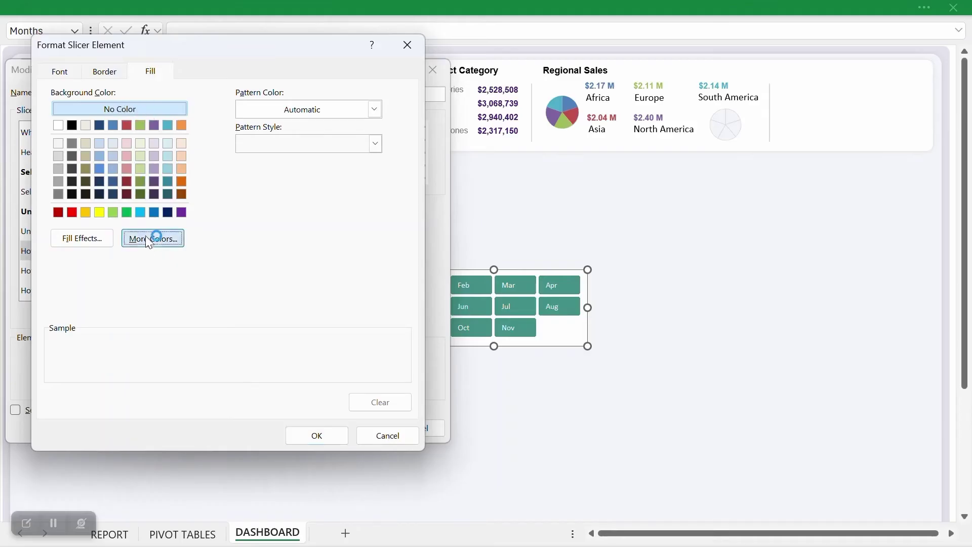
pyautogui.click(190, 158)
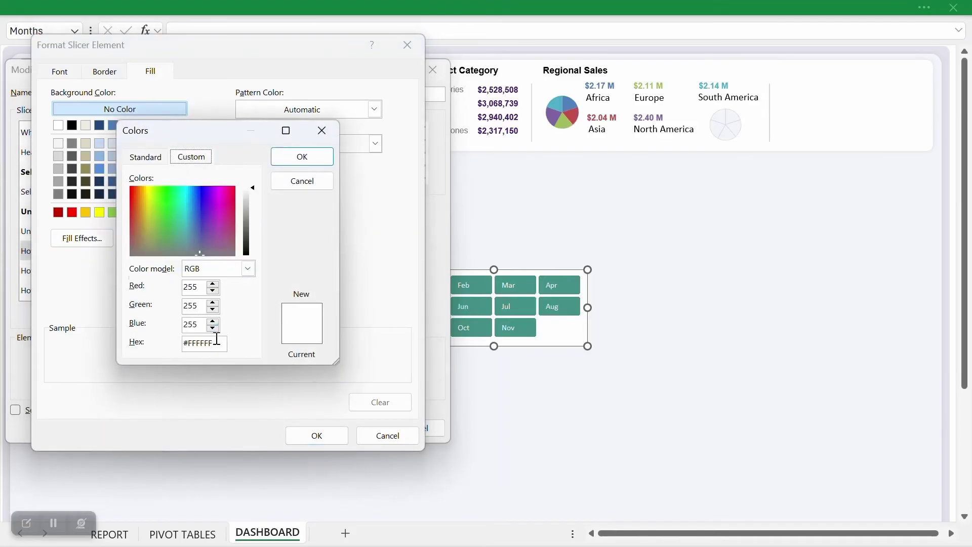
pyautogui.moveTo(217, 343); pyautogui.dragTo(160, 342)
pyautogui.write('#429087')
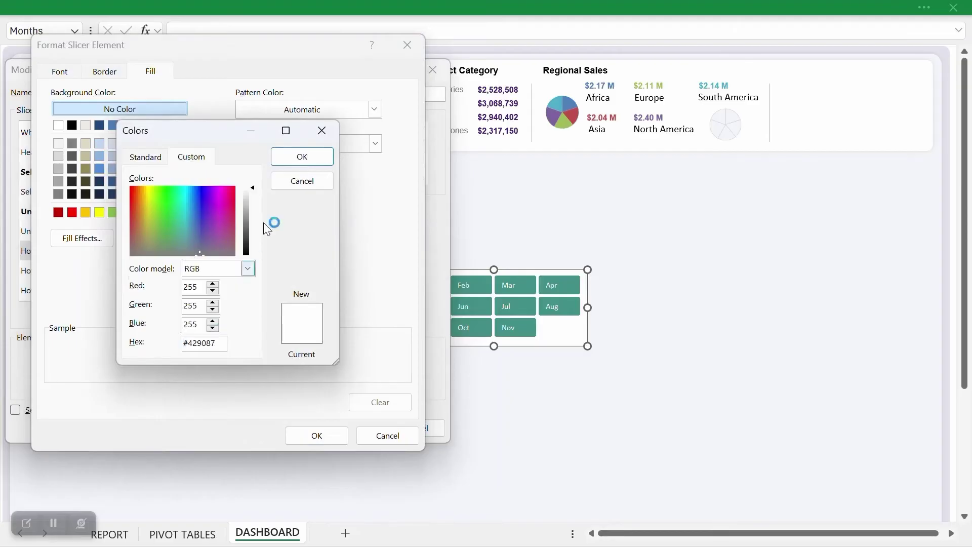
pyautogui.click(284, 159)
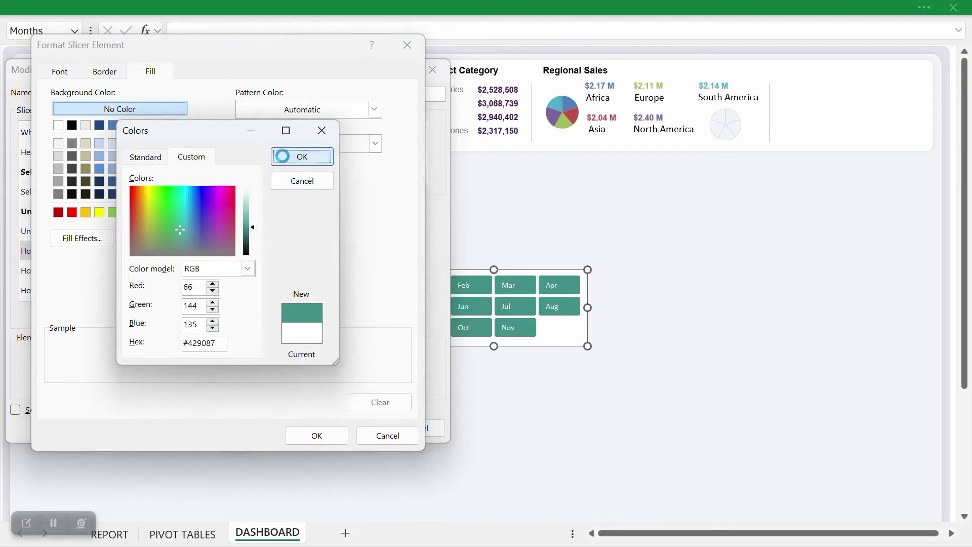
pyautogui.click(104, 71)
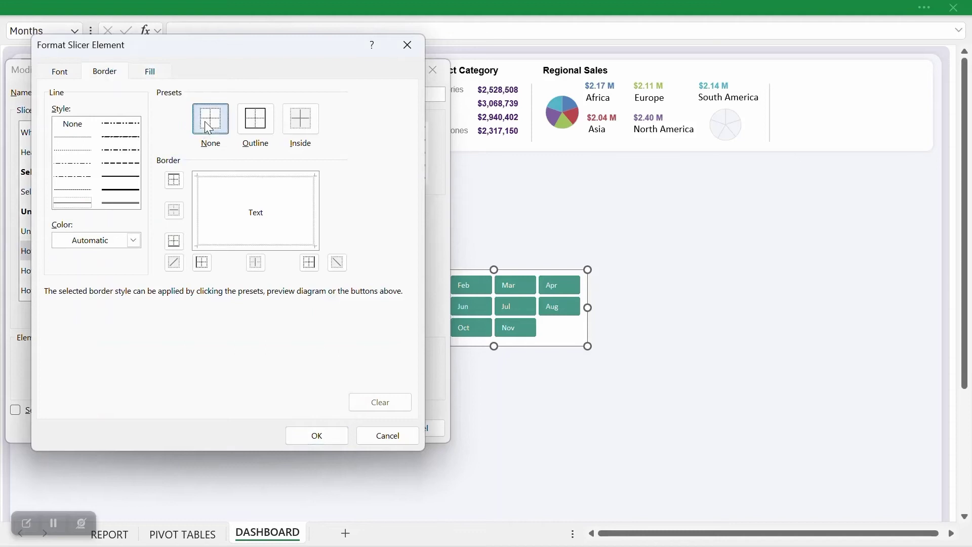
pyautogui.click(208, 121)
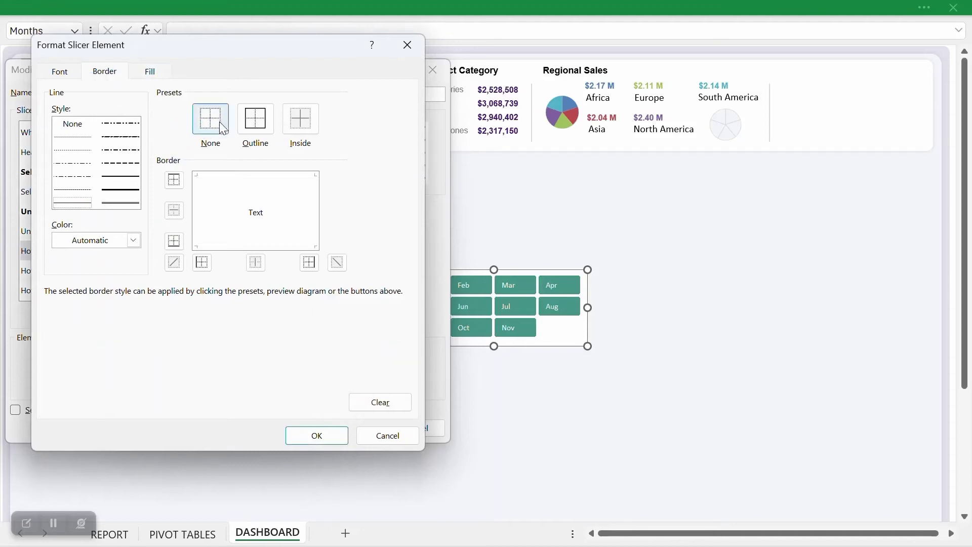
# Format the Hovered Selected Item with Data element's font as Arial, Regular, size 10, white, and accept its formatting
pyautogui.click(55, 71)
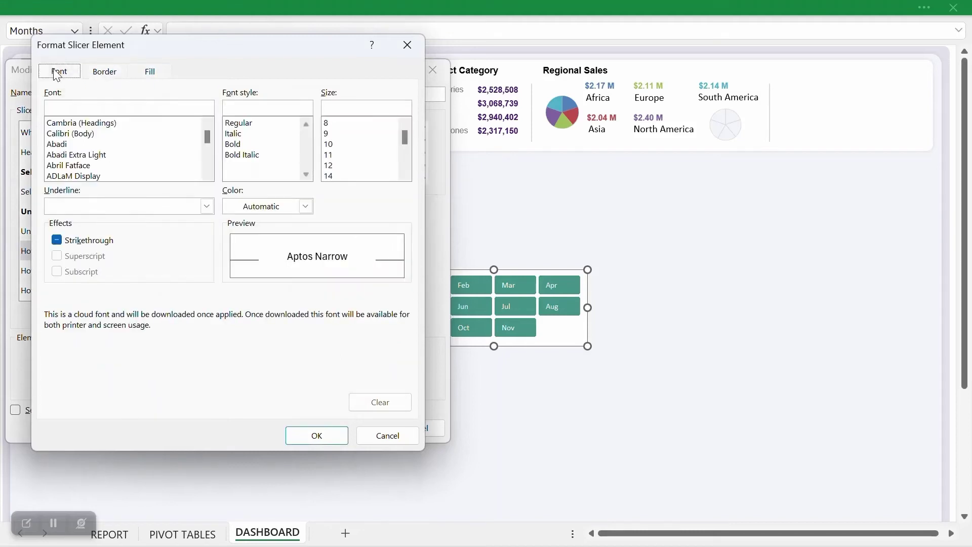
pyautogui.click(92, 108)
pyautogui.write('Arial')
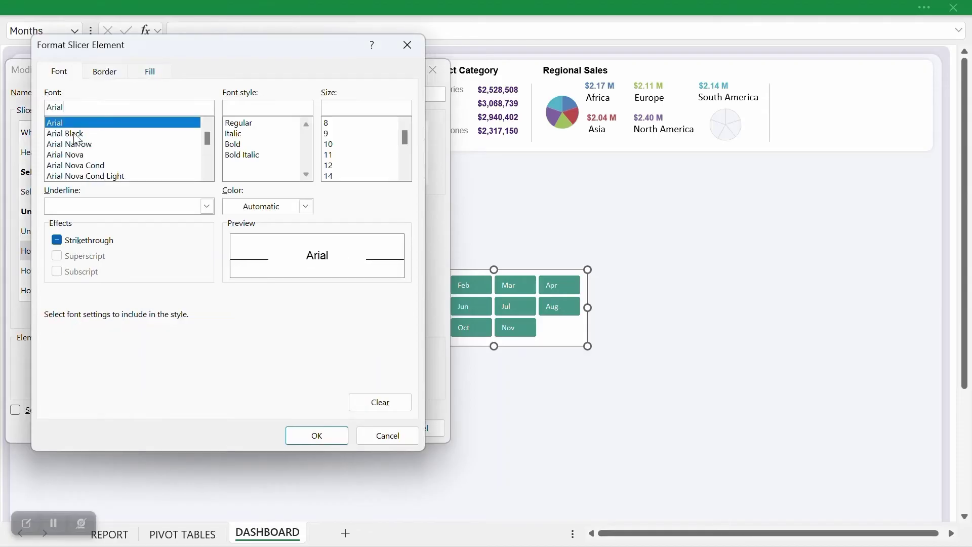
pyautogui.click(255, 124)
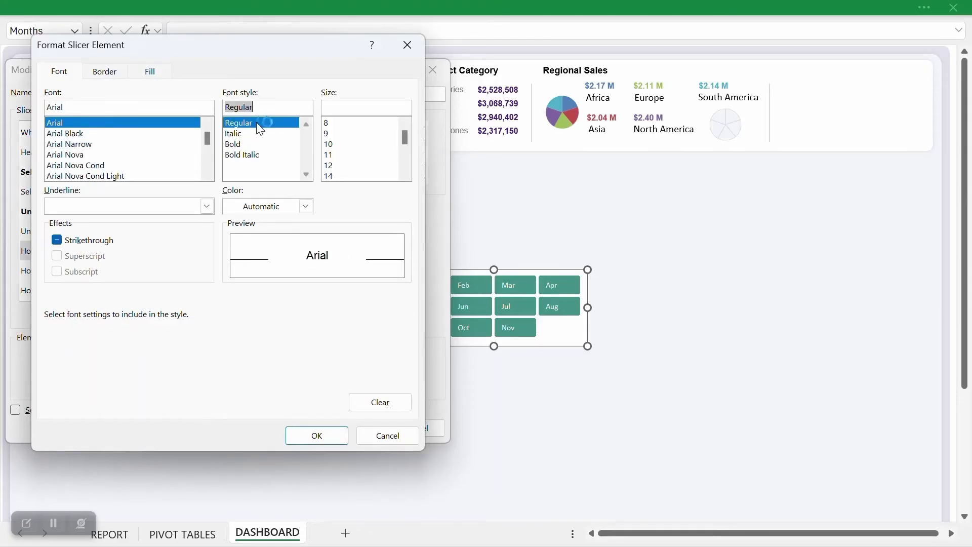
pyautogui.click(334, 123)
pyautogui.click(335, 124)
pyautogui.click(331, 125)
pyautogui.click(336, 144)
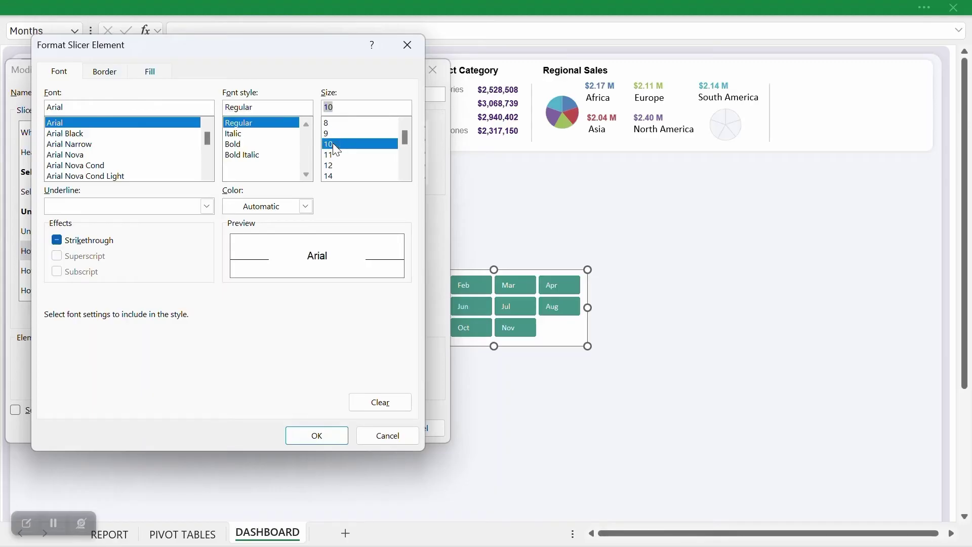
pyautogui.click(336, 146)
pyautogui.click(339, 158)
pyautogui.click(336, 153)
pyautogui.click(337, 150)
pyautogui.click(305, 207)
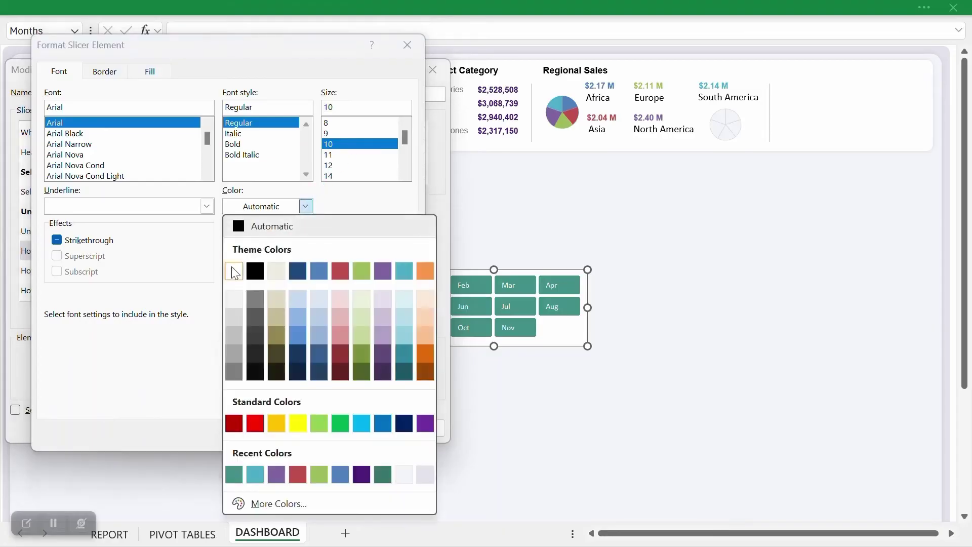
pyautogui.click(235, 271)
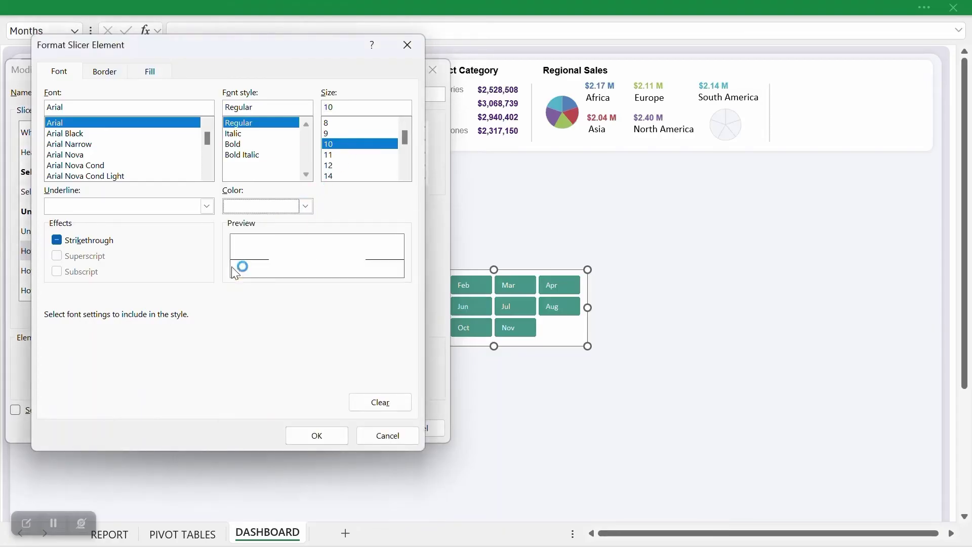
pyautogui.click(332, 437)
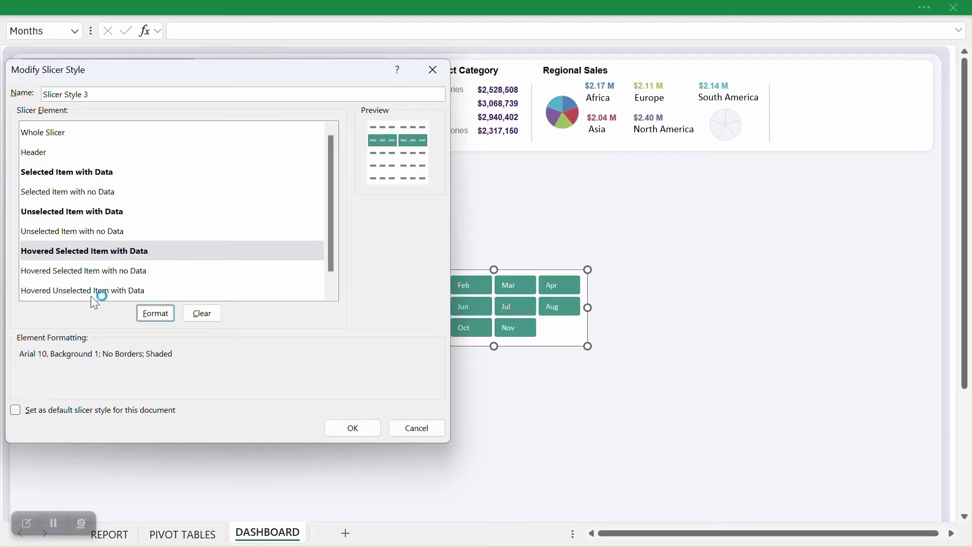
# Format the Hovered Unselected Item with Data element's font as Arial, Regular, size 11
pyautogui.click(77, 291)
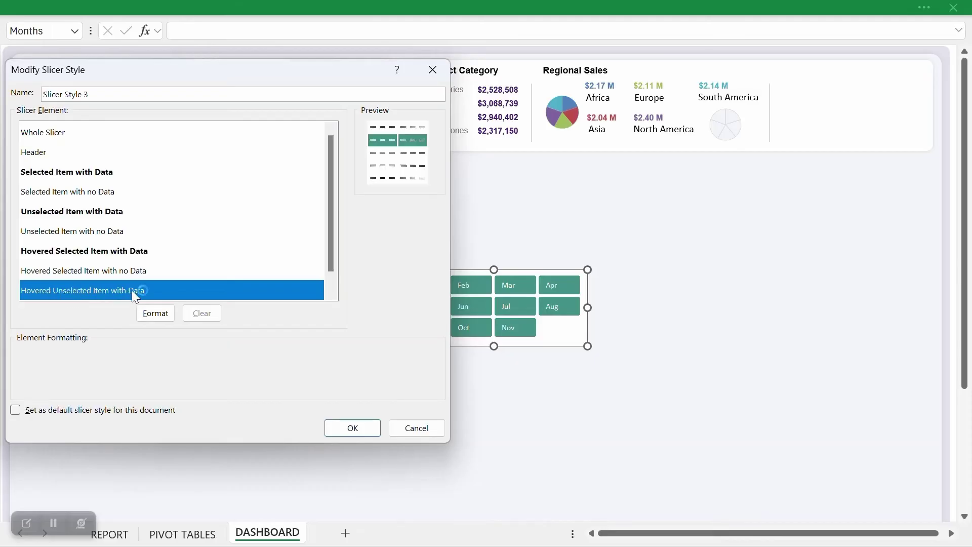
pyautogui.click(97, 211)
pyautogui.click(75, 213)
pyautogui.click(156, 314)
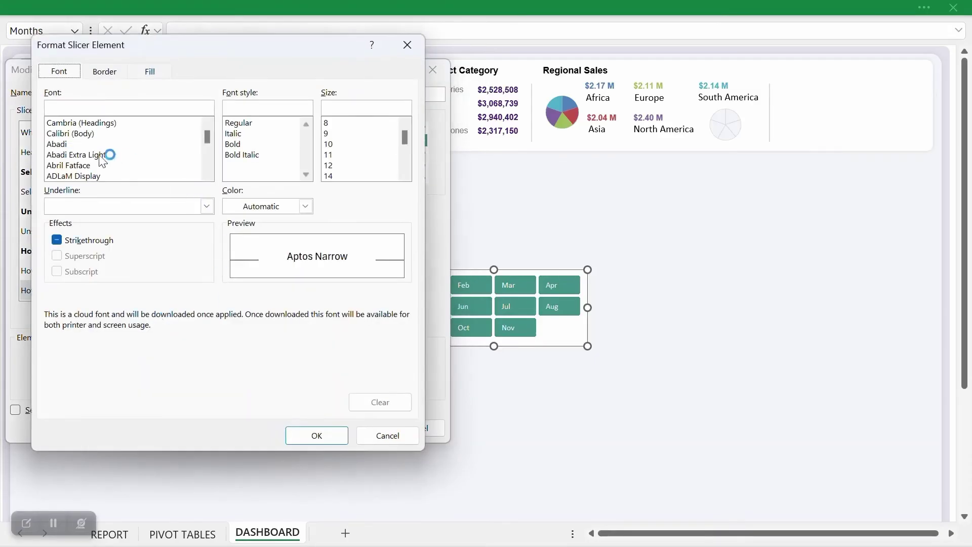
pyautogui.click(80, 108)
pyautogui.write('Arial')
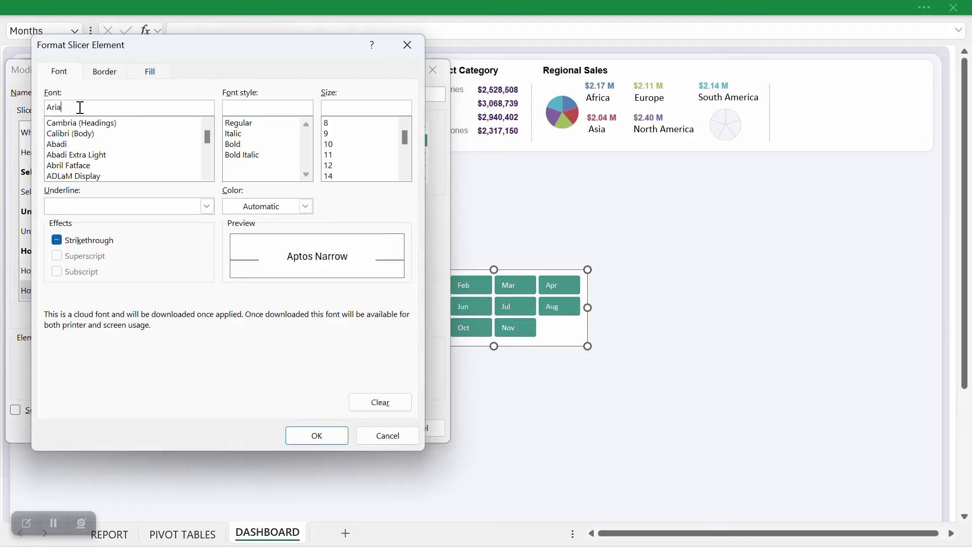
pyautogui.click(237, 122)
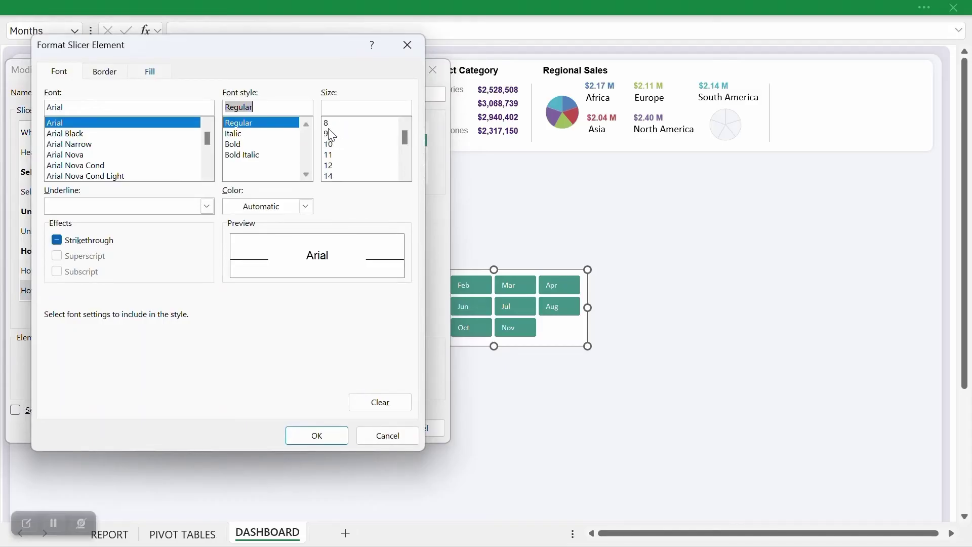
pyautogui.click(334, 156)
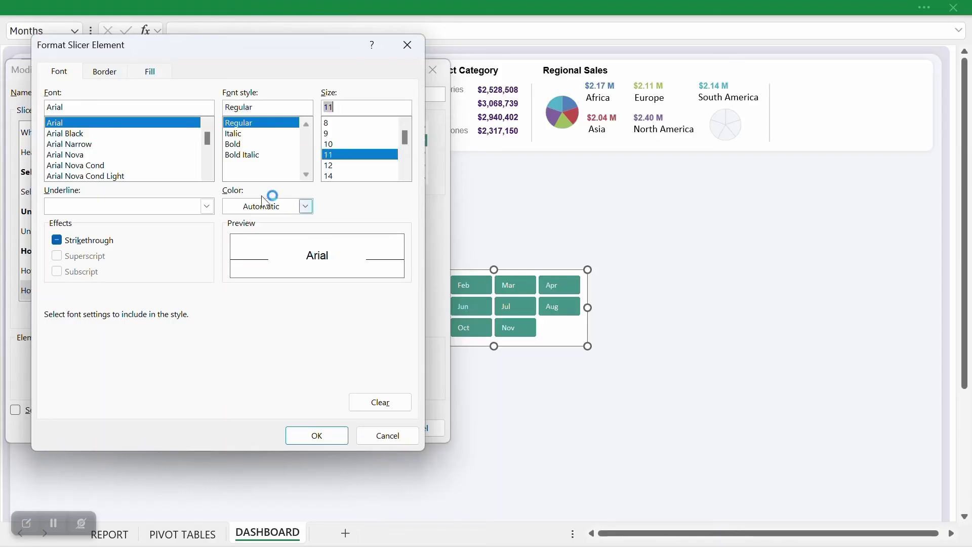
# Set the Hovered Unselected Item with Data element to no borders and No Color fill, and save the modified slicer style
pyautogui.click(109, 74)
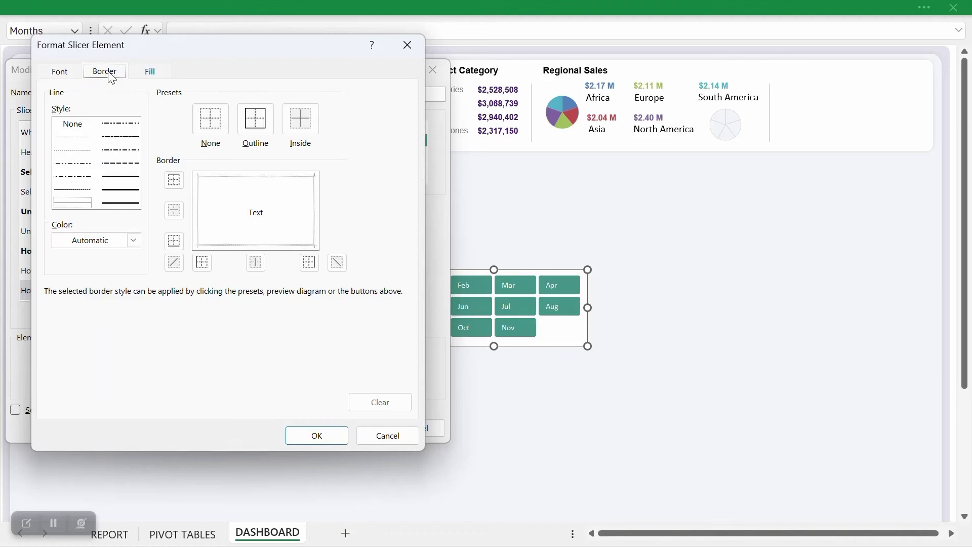
pyautogui.click(216, 121)
pyautogui.click(149, 74)
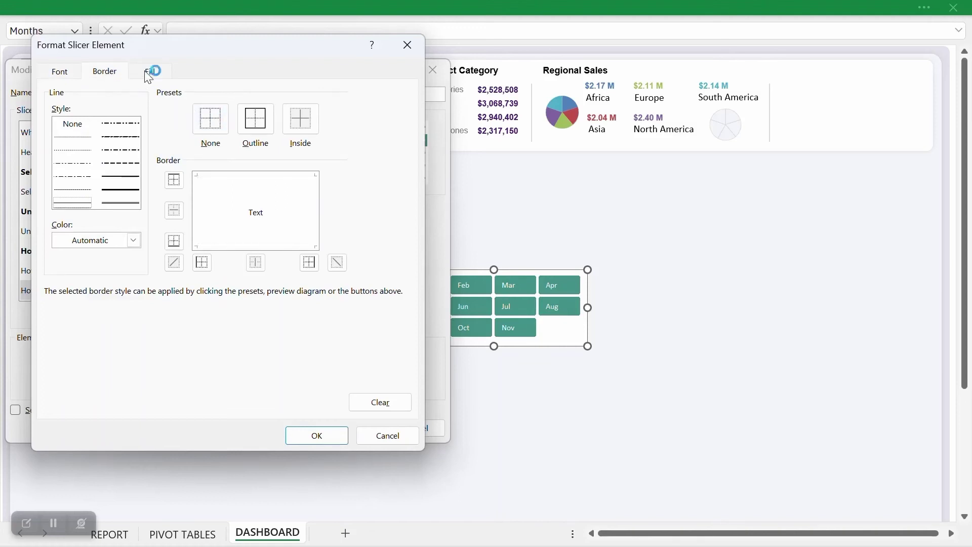
pyautogui.click(139, 114)
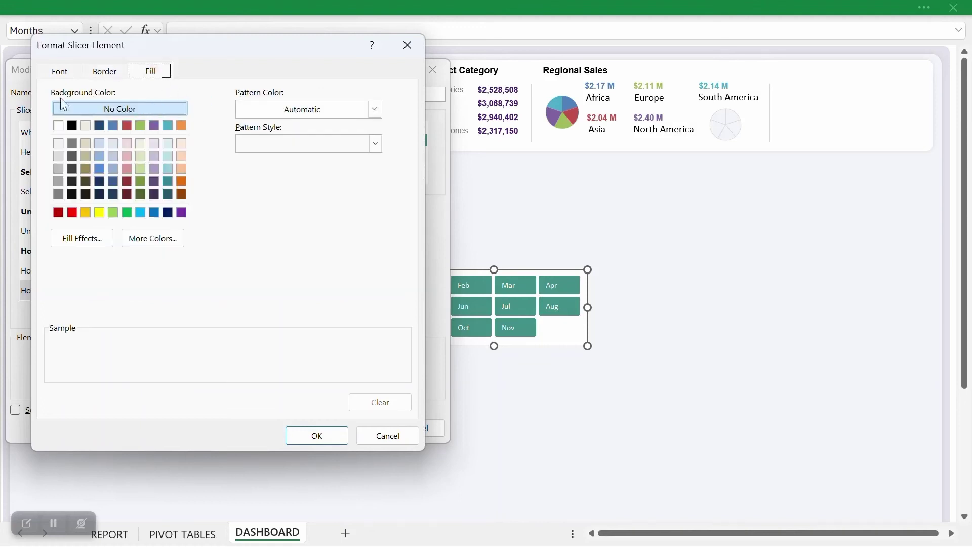
pyautogui.click(68, 73)
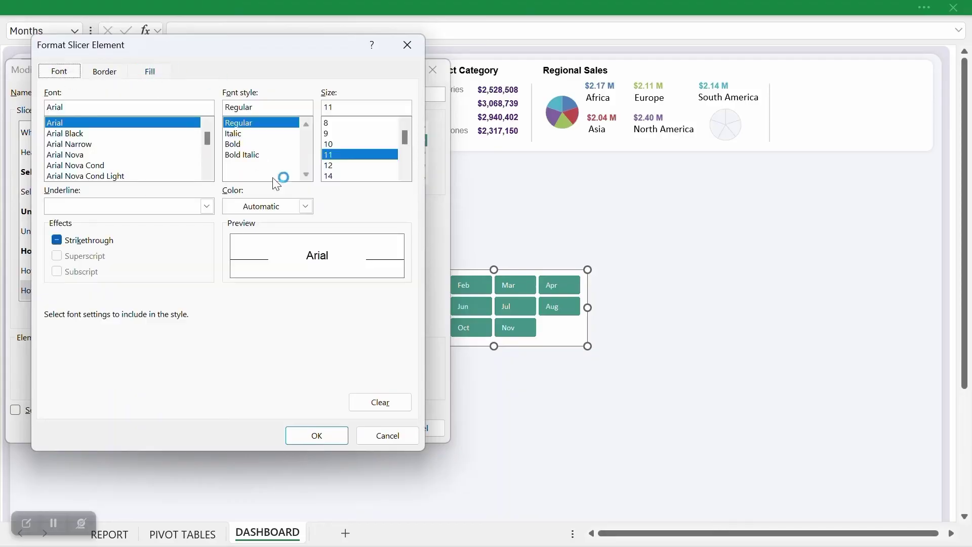
pyautogui.click(320, 435)
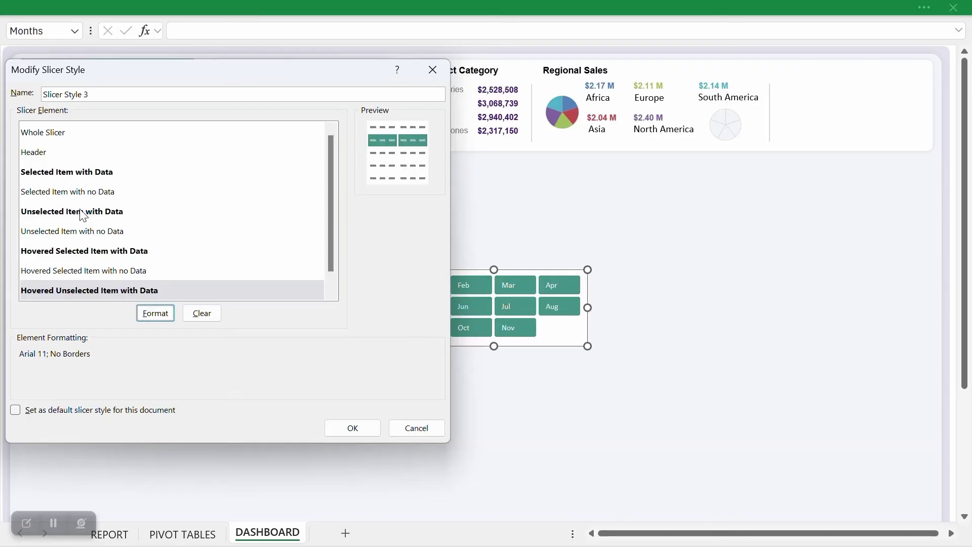
pyautogui.click(353, 428)
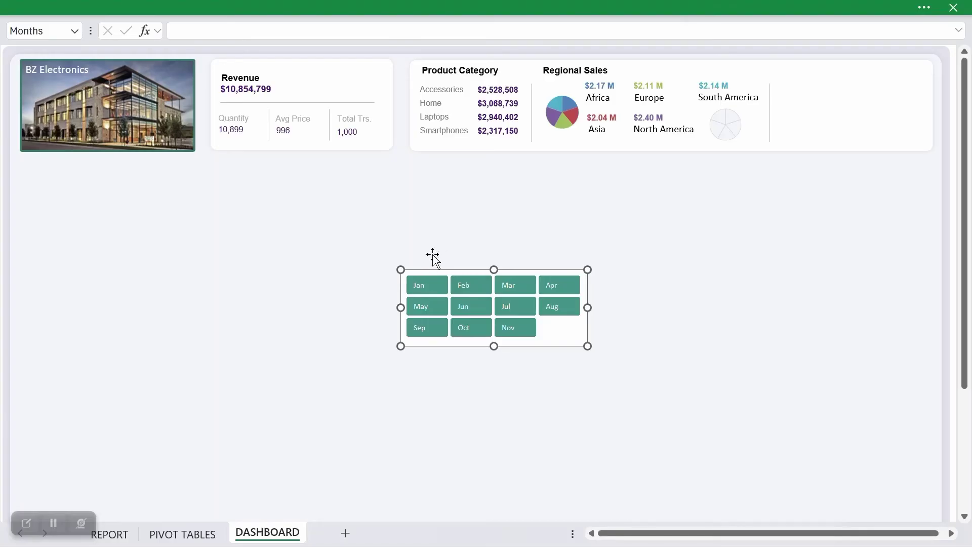
# Test the restyled Months slicer by filtering on each month one after another, ending on Jan
pyautogui.click(467, 288)
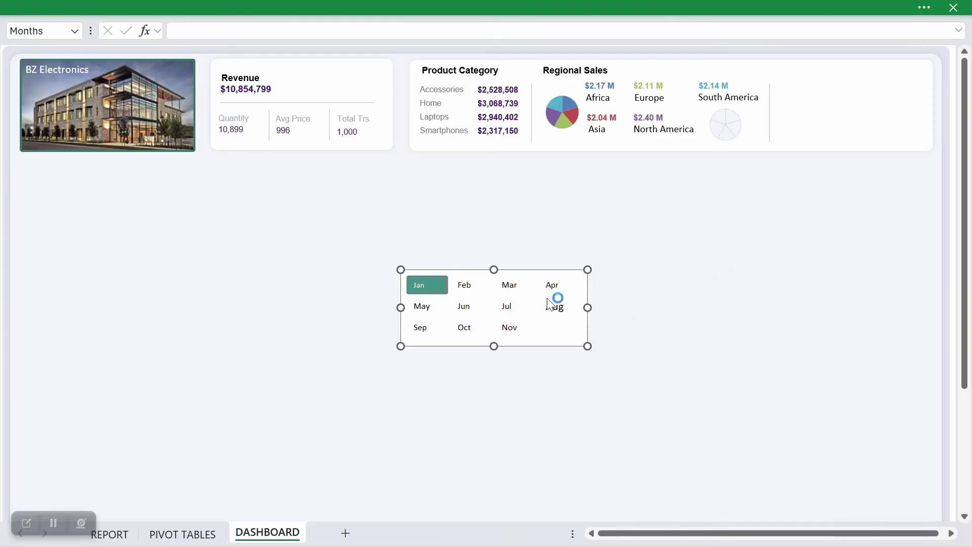
pyautogui.click(485, 287)
pyautogui.click(511, 287)
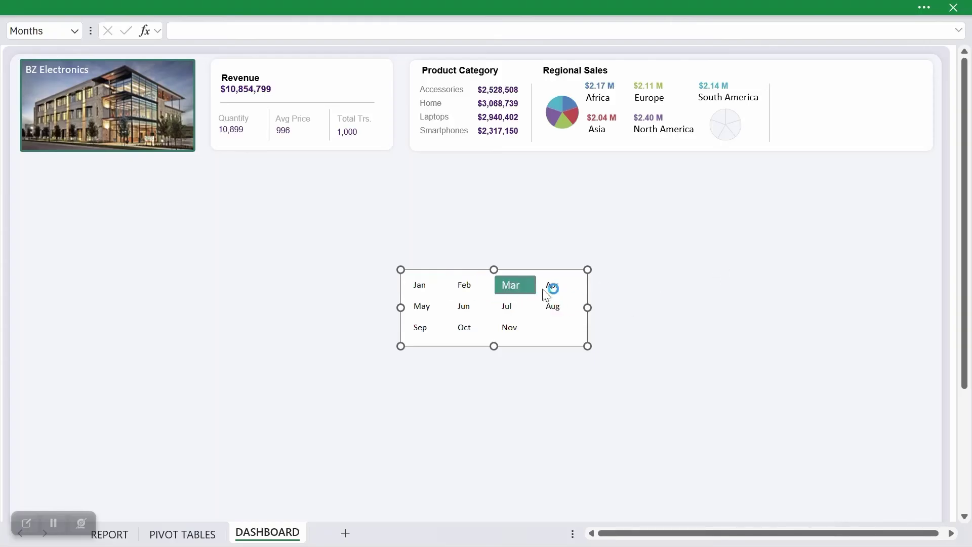
pyautogui.click(552, 285)
pyautogui.click(555, 306)
pyautogui.click(501, 310)
pyautogui.click(464, 307)
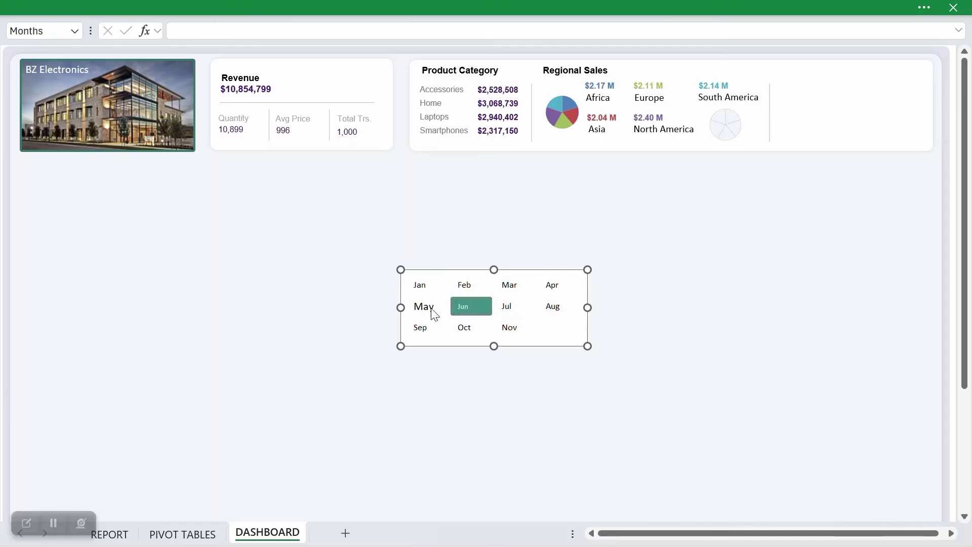
pyautogui.click(426, 308)
pyautogui.click(422, 328)
pyautogui.click(467, 328)
pyautogui.click(510, 329)
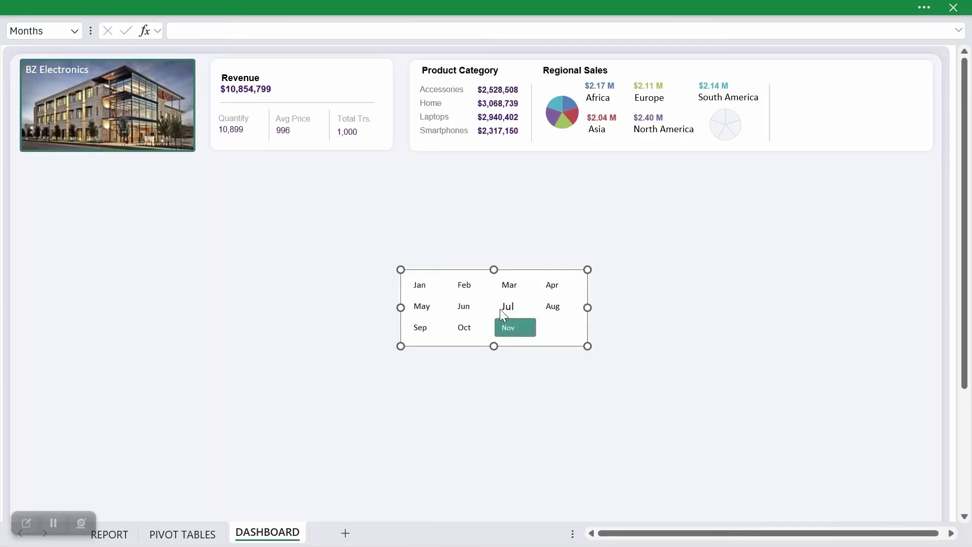
pyautogui.click(504, 308)
pyautogui.click(464, 286)
pyautogui.click(428, 286)
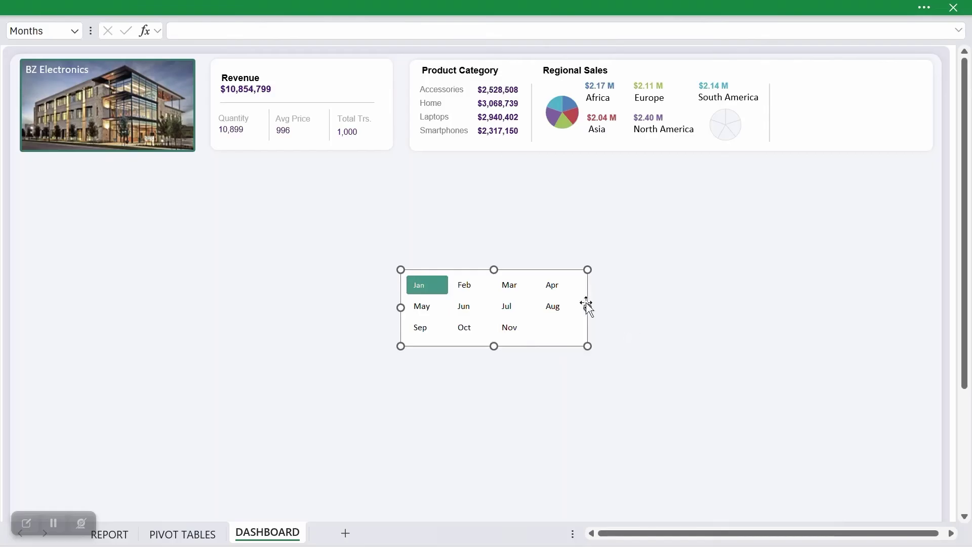
# Move the Months slicer into the white card beside Regional Sales and resize it to about 2.23" wide and 1.06" high
pyautogui.moveTo(551, 272); pyautogui.dragTo(925, 75)
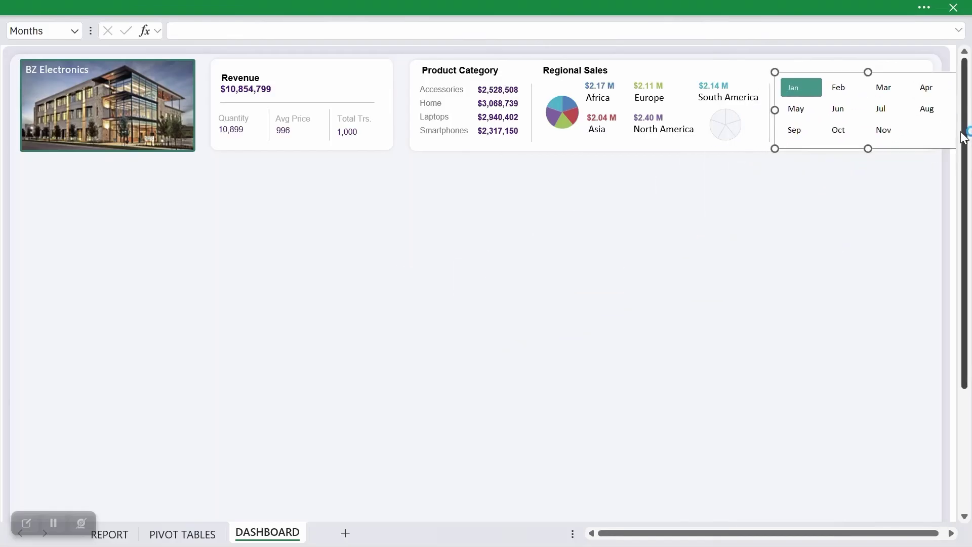
pyautogui.moveTo(778, 71); pyautogui.dragTo(806, 80)
pyautogui.moveTo(866, 85); pyautogui.dragTo(835, 82)
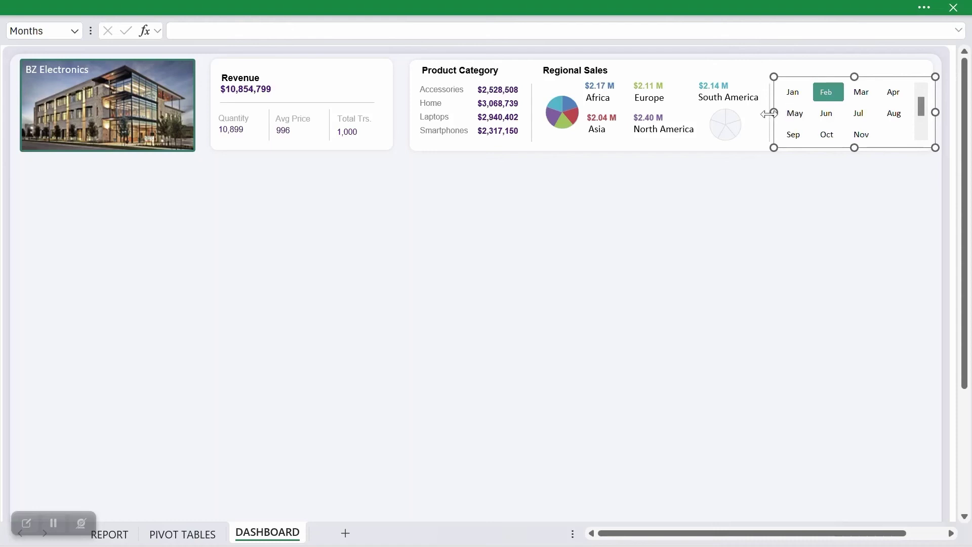
pyautogui.moveTo(774, 111); pyautogui.dragTo(773, 111)
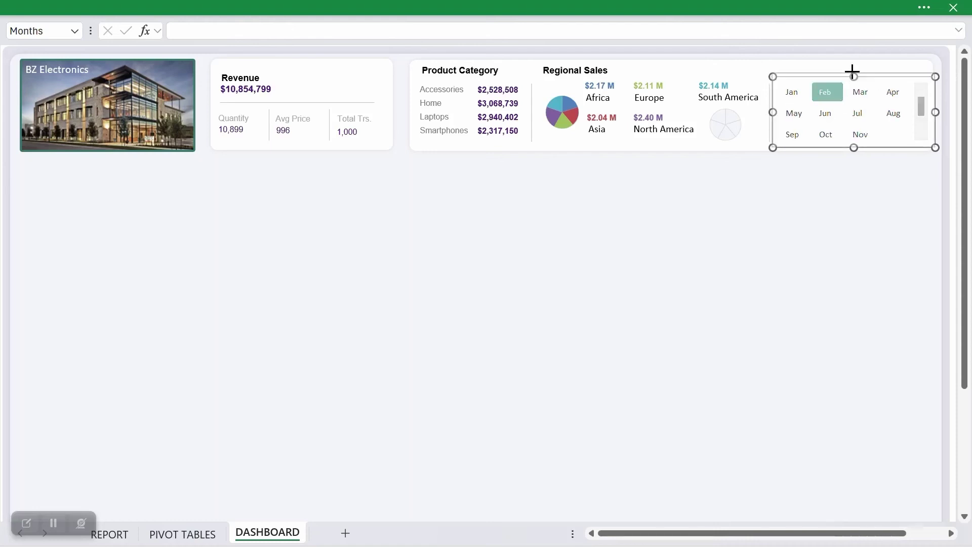
pyautogui.moveTo(852, 69); pyautogui.dragTo(852, 69)
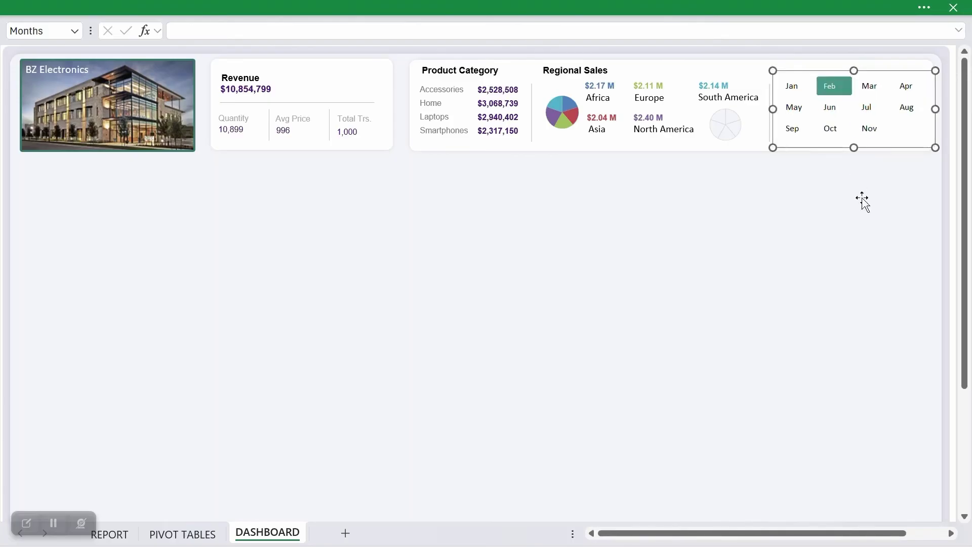
# Clear the filter from the Months slicer and deselect it
pyautogui.rightClick(896, 141)
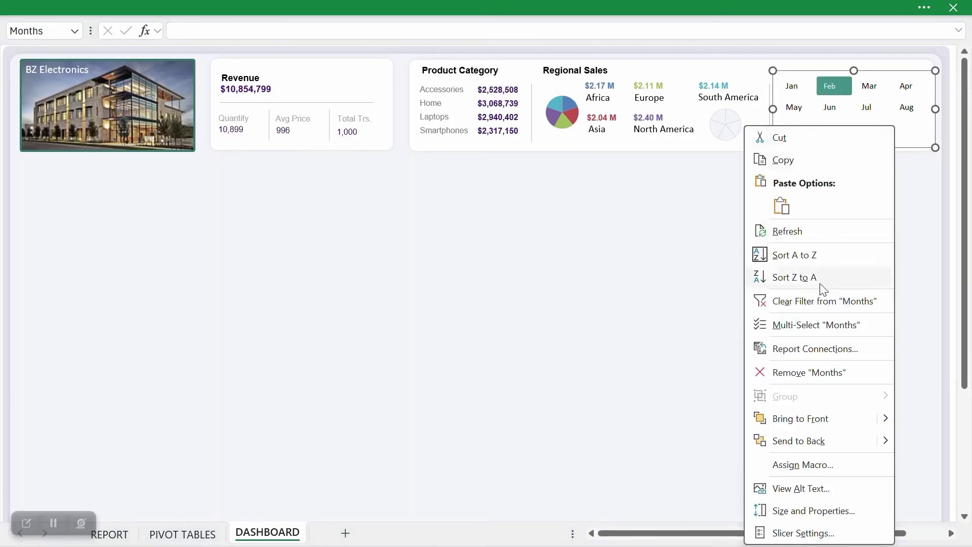
pyautogui.click(814, 306)
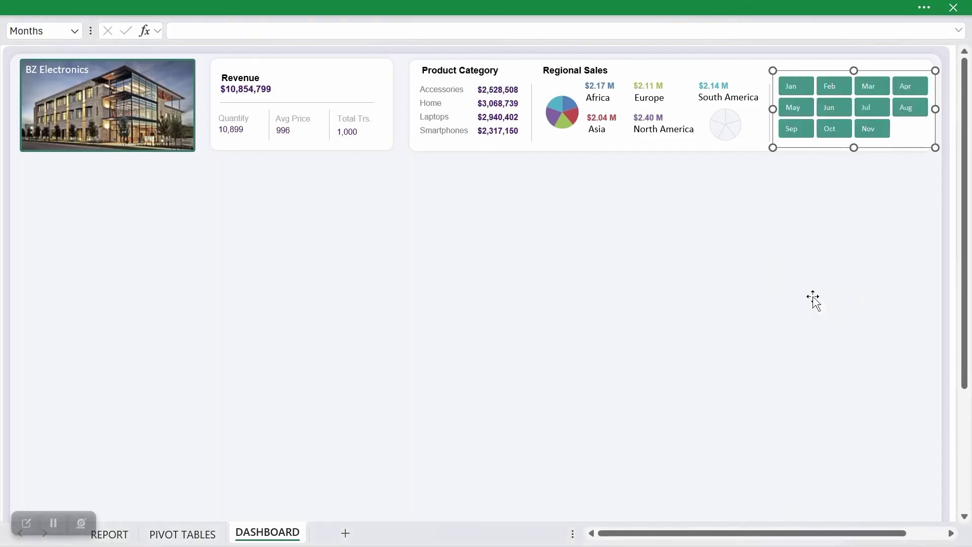
pyautogui.click(808, 264)
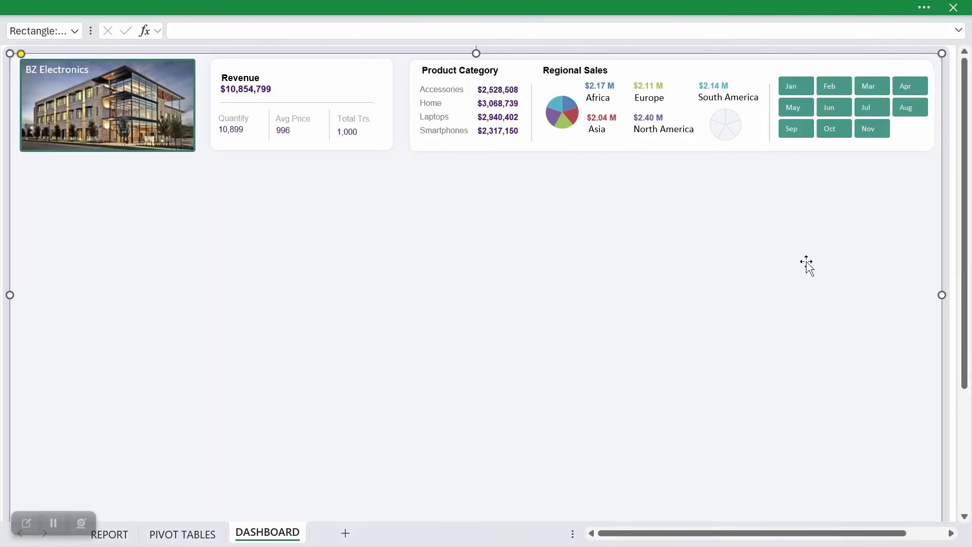
# Nudge the Months slicer slightly toward the Regional Sales divider so it sits inside the card, and deselect it
pyautogui.click(810, 110)
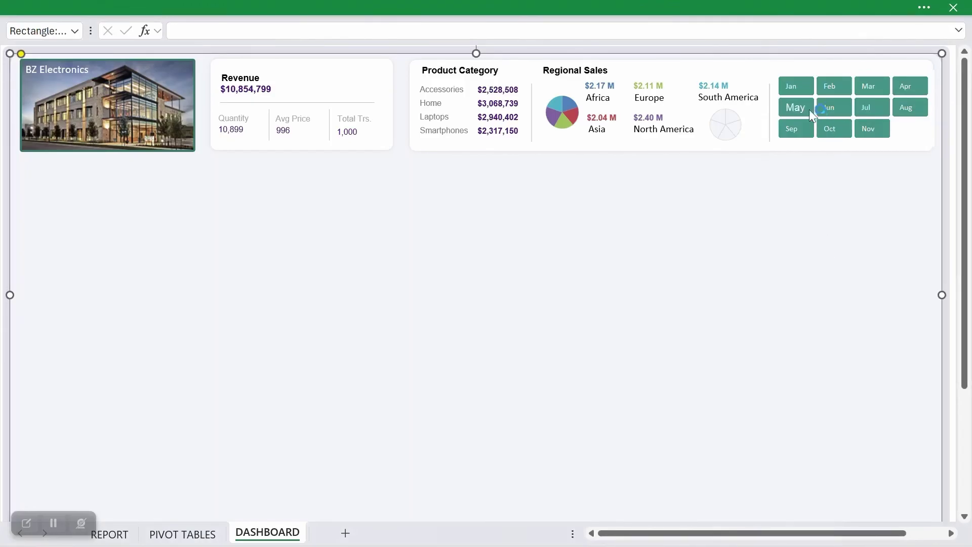
pyautogui.click(785, 73)
pyautogui.moveTo(938, 109); pyautogui.dragTo(938, 127)
pyautogui.click(900, 256)
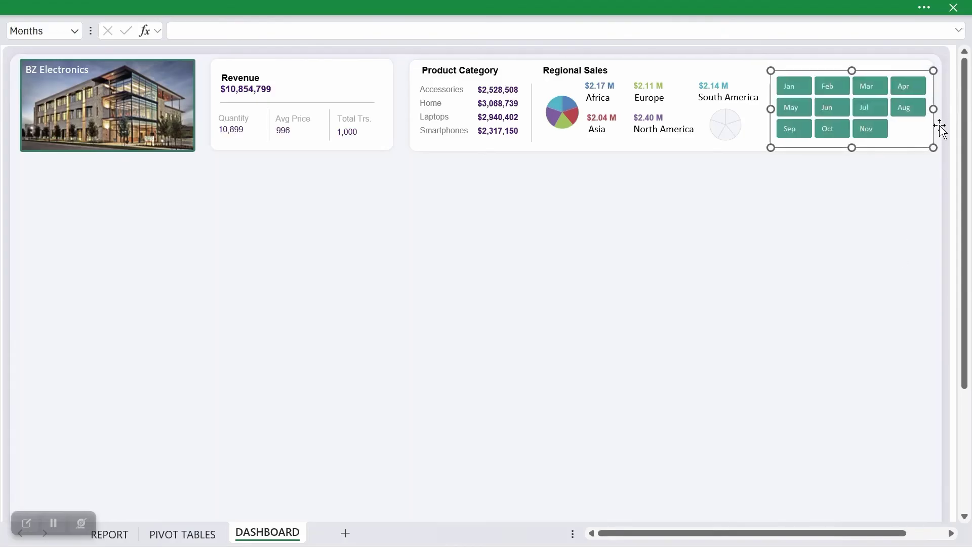
pyautogui.click(900, 187)
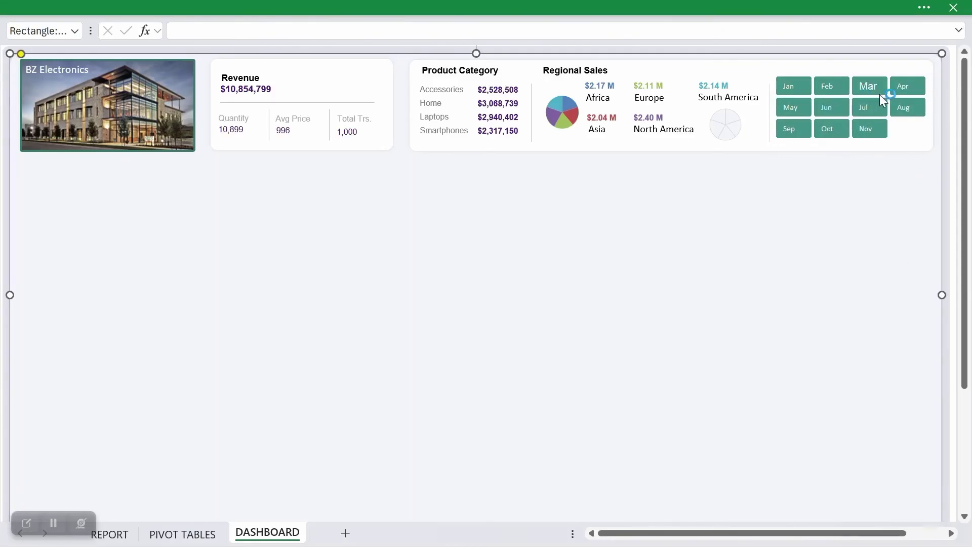
# Try the repositioned Months slicer by filtering on Jan, Feb, Mar, Apr, Jul, Jun and May in turn
pyautogui.click(795, 86)
pyautogui.click(831, 85)
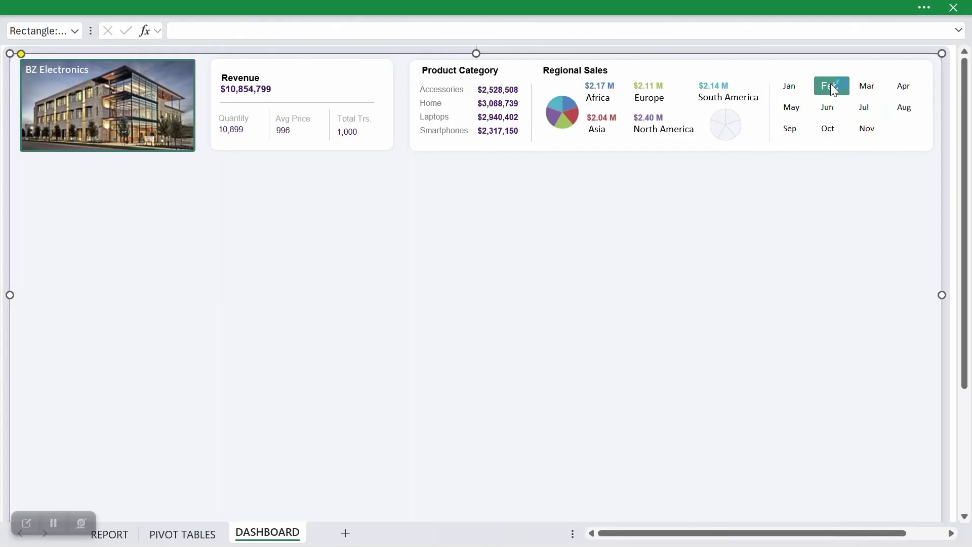
pyautogui.click(865, 85)
pyautogui.click(894, 90)
pyautogui.click(856, 108)
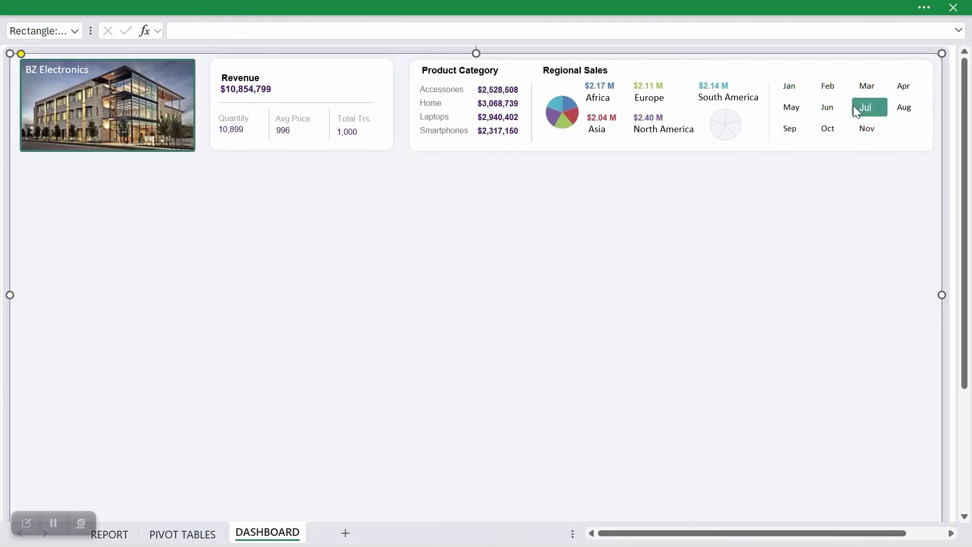
pyautogui.click(830, 108)
pyautogui.click(791, 109)
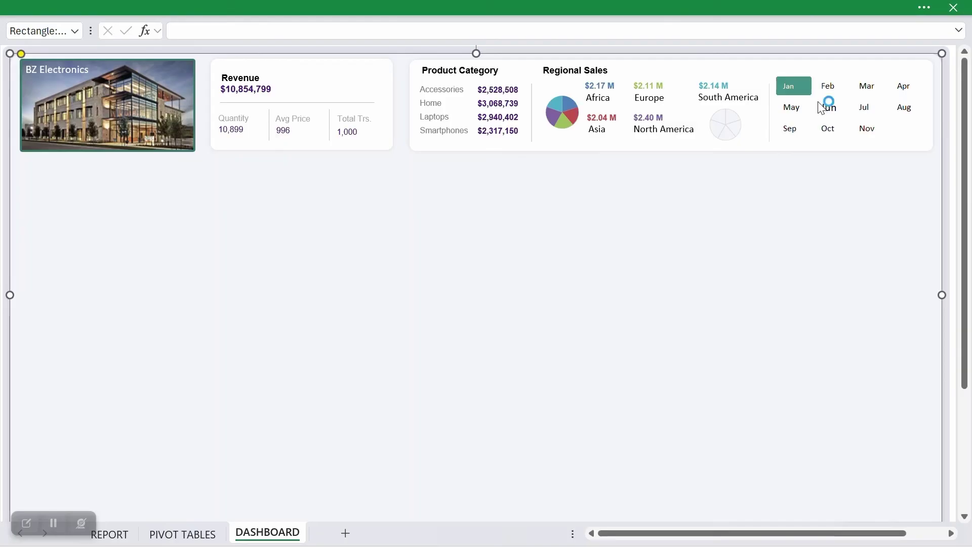
# Select the Months slicer and clear its filter so that every month is included
pyautogui.click(860, 72)
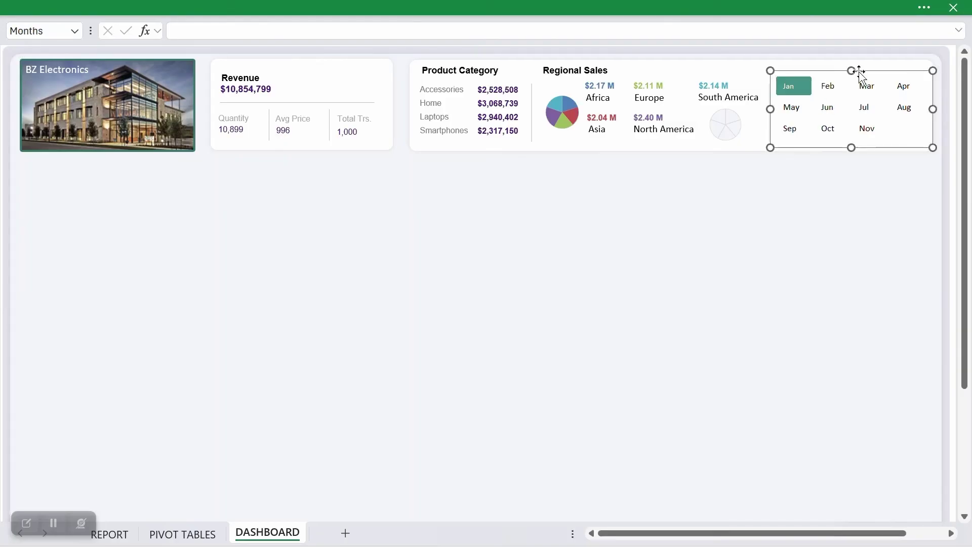
pyautogui.rightClick(861, 69)
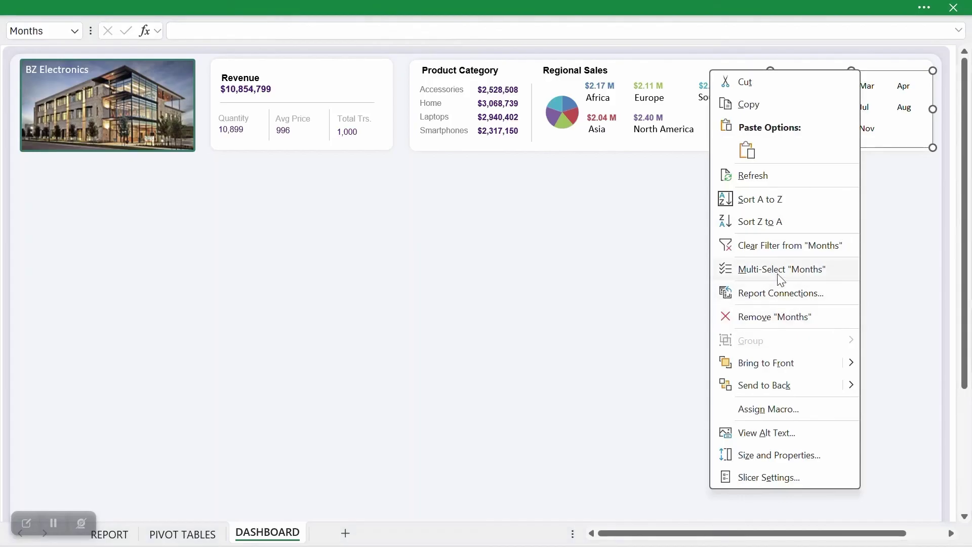
pyautogui.click(774, 248)
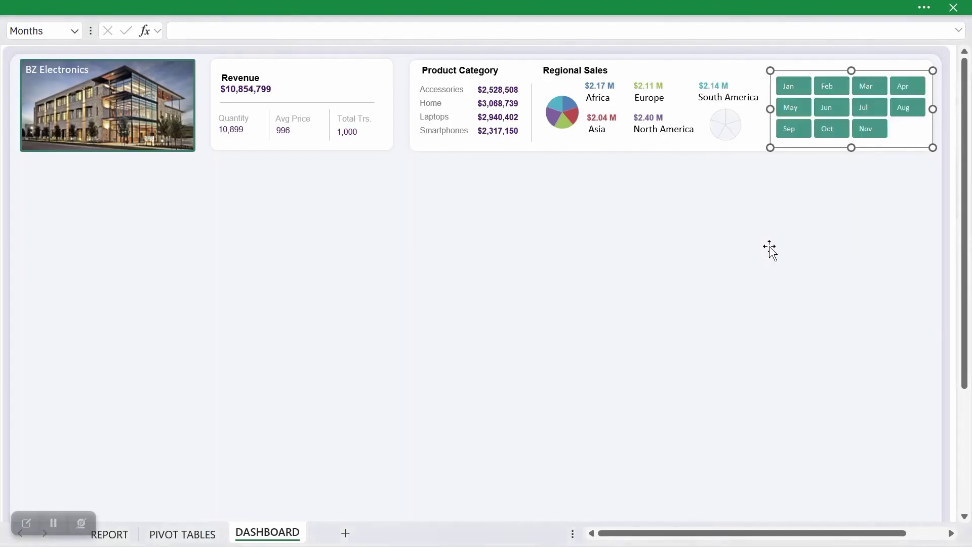
# Open the Months slicer's report connections and connect it to PivotTable1 and PivotTable12, keeping PivotTable11 connected
pyautogui.rightClick(828, 71)
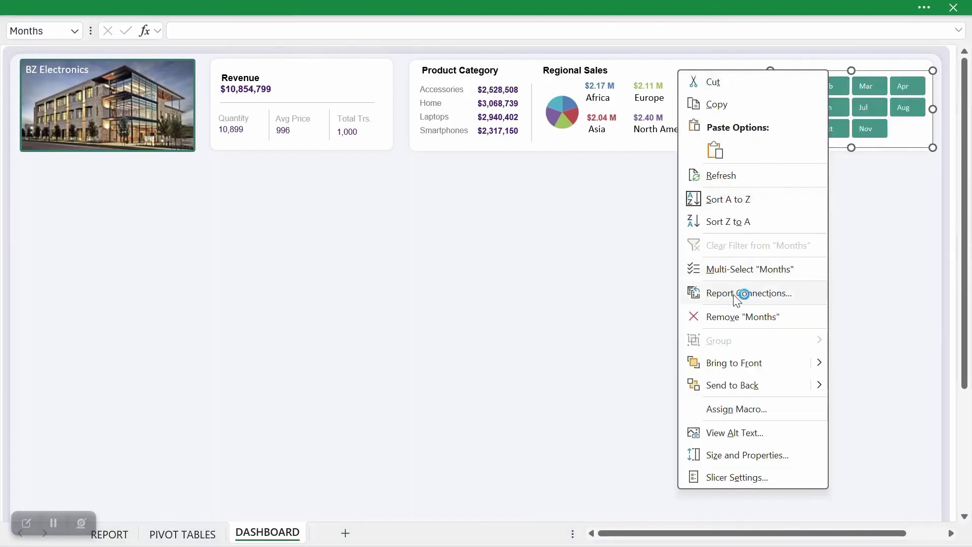
pyautogui.press('Escape')
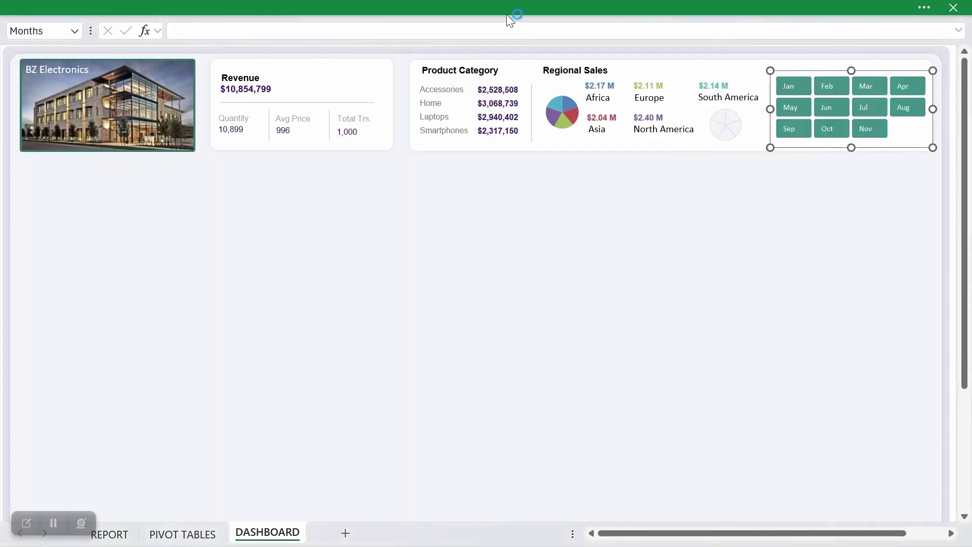
pyautogui.click(516, 17)
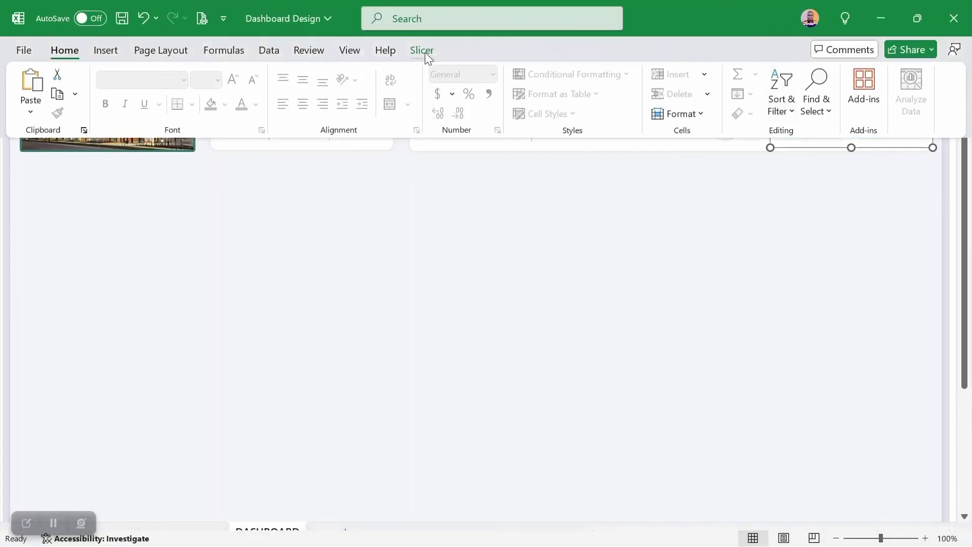
pyautogui.click(424, 53)
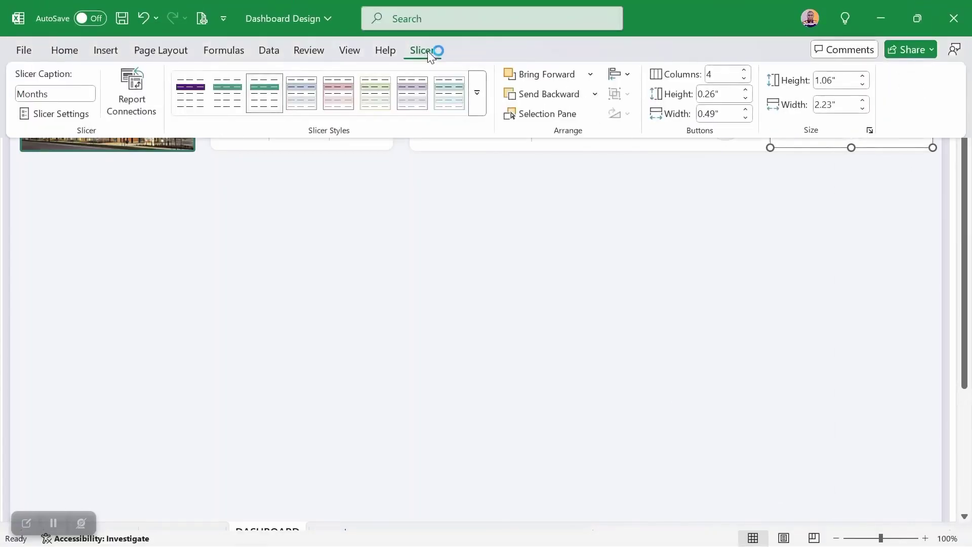
pyautogui.click(133, 98)
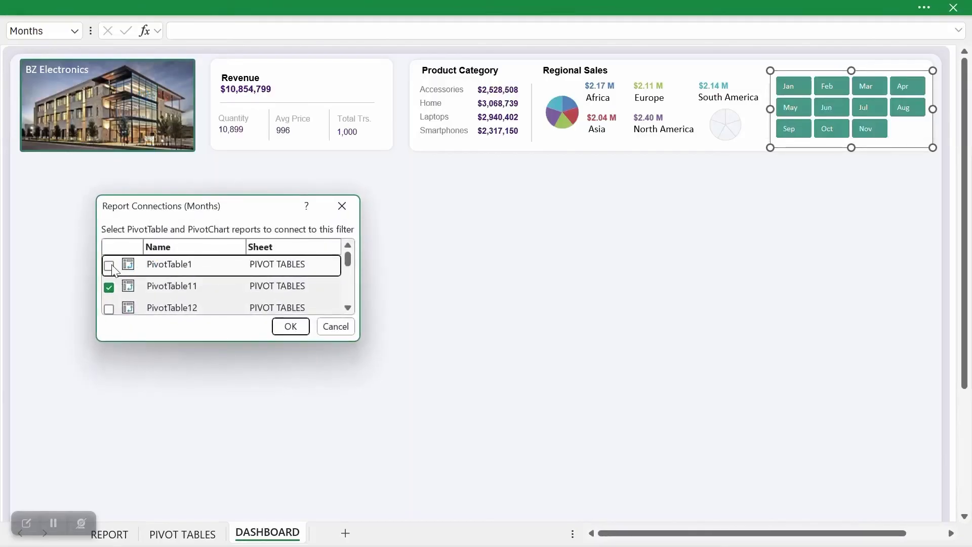
pyautogui.scroll(-3, 111, 273)
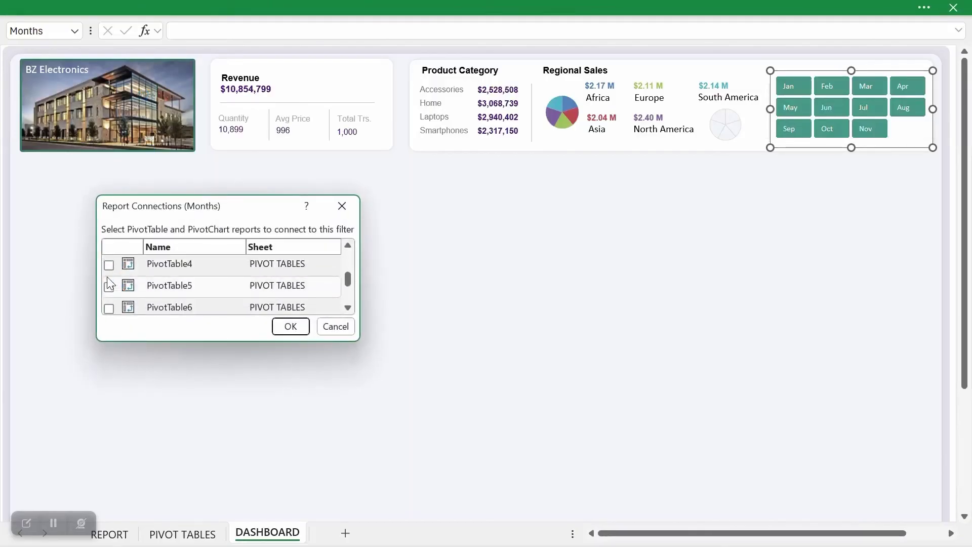
pyautogui.scroll(3, 108, 278)
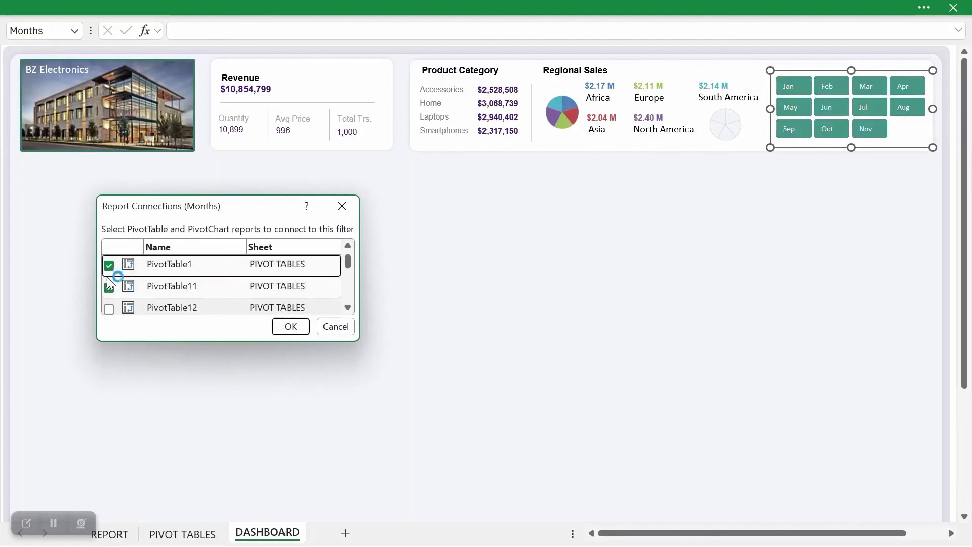
pyautogui.click(109, 287)
pyautogui.click(109, 309)
pyautogui.scroll(-1, 110, 304)
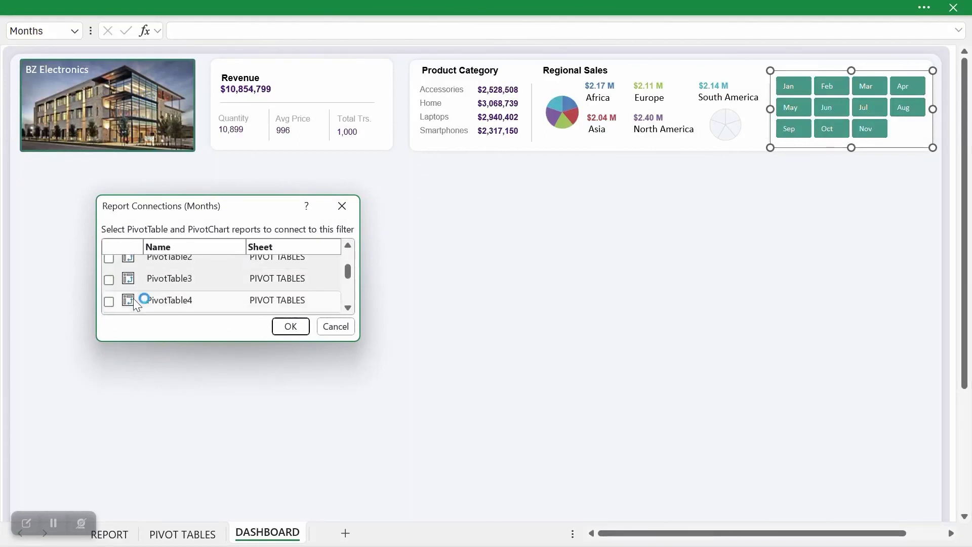
# Connect the Months slicer to PivotTable3 and PivotTable2 as well, review the list, and accept the report connections
pyautogui.click(108, 279)
pyautogui.click(110, 259)
pyautogui.scroll(2, 152, 283)
pyautogui.click(160, 287)
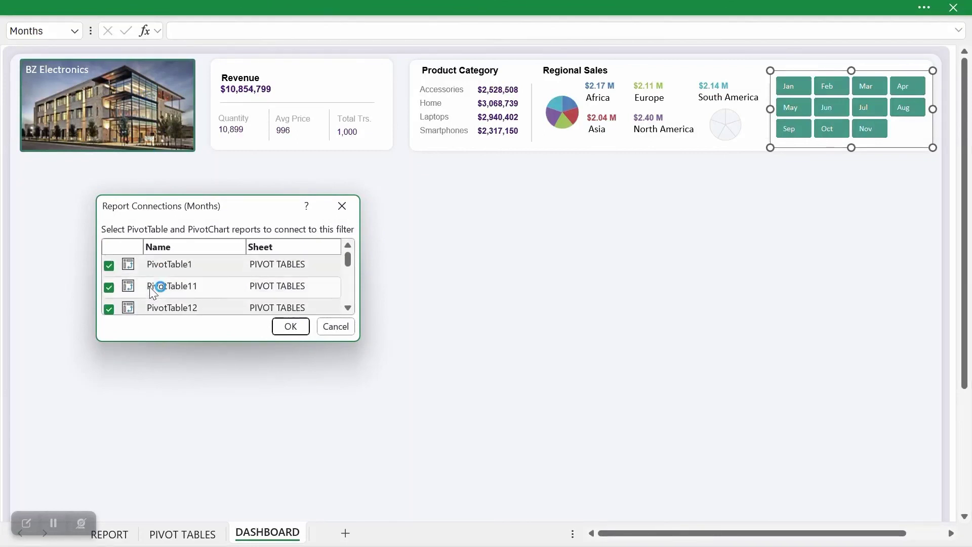
pyautogui.scroll(-2, 153, 293)
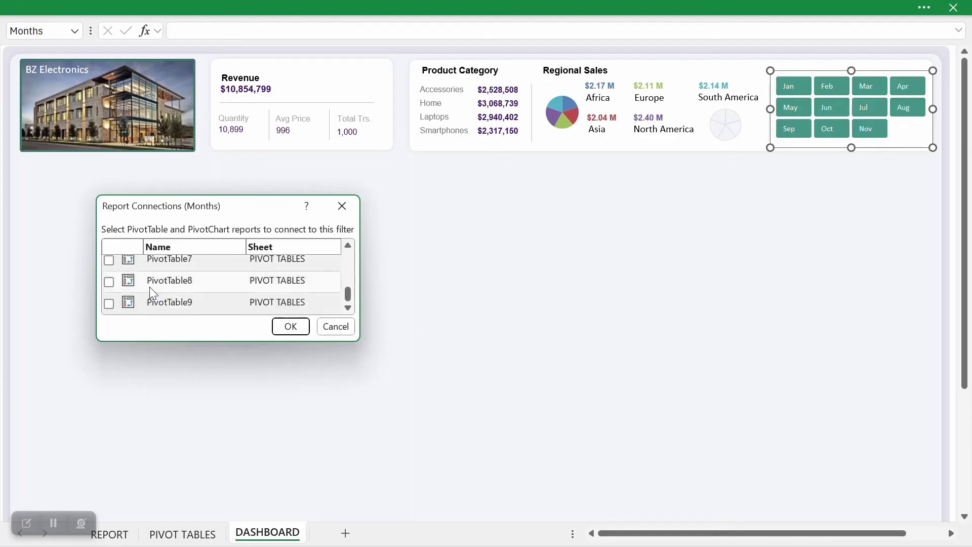
pyautogui.scroll(2, 150, 287)
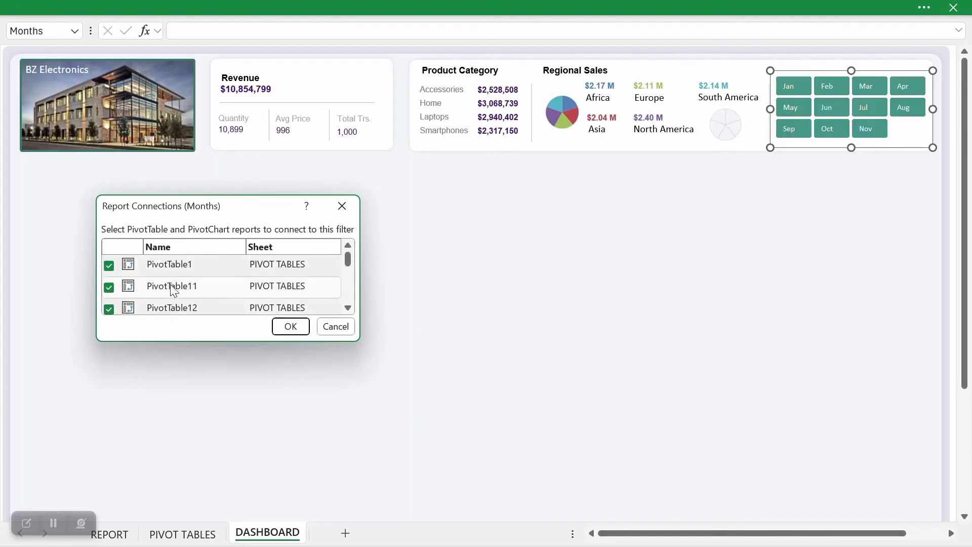
pyautogui.click(291, 326)
# Check the connected Months slicer by filtering the dashboard on Jan, Feb, Mar and Jul in turn
pyautogui.click(791, 87)
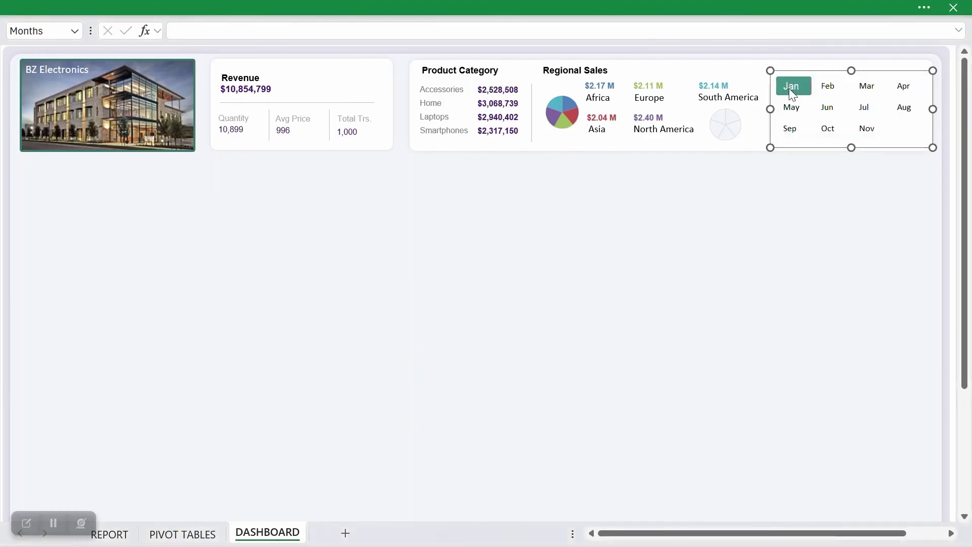
pyautogui.click(825, 86)
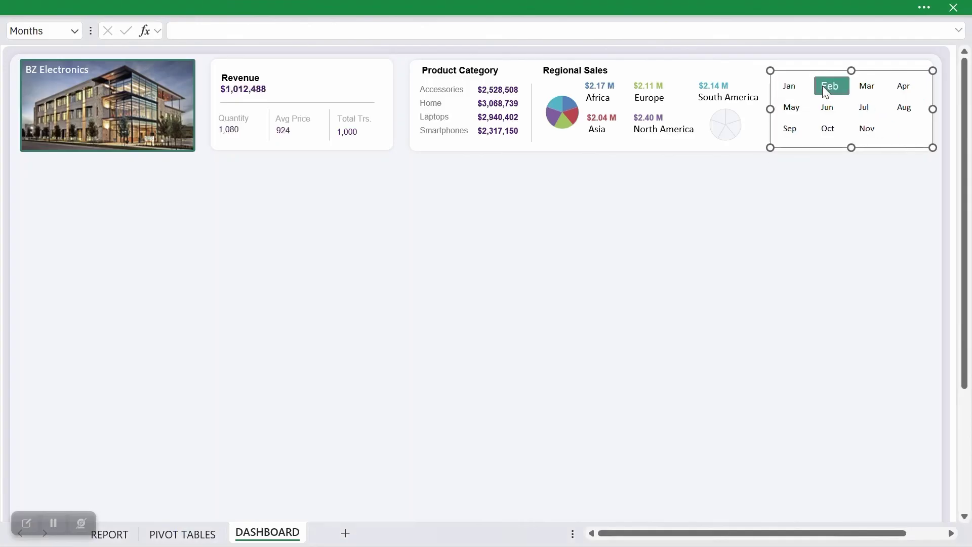
pyautogui.click(867, 87)
pyautogui.click(864, 107)
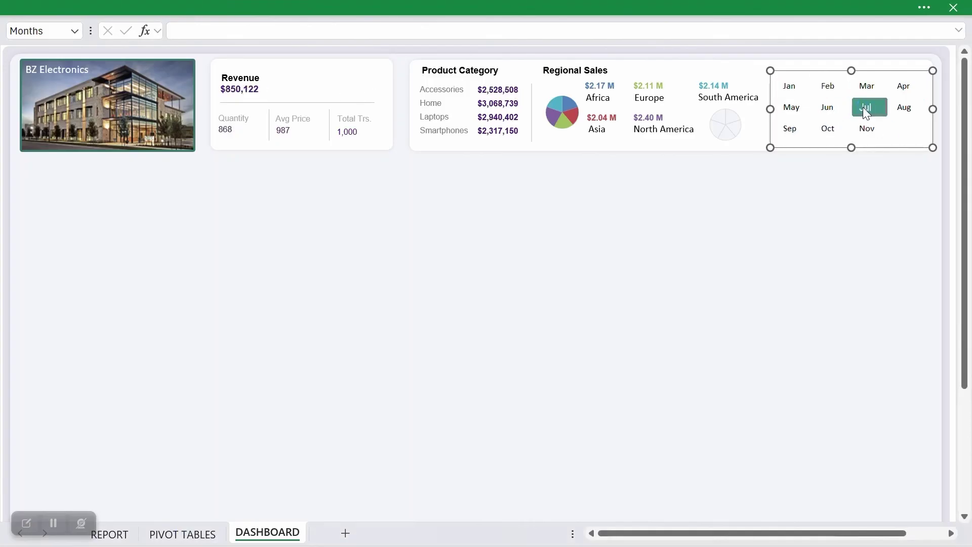
# Test the Months slicer on Jun, May, Sep, Oct, Jun, May and Jan in turn, and clear its filter
pyautogui.click(831, 109)
pyautogui.click(793, 109)
pyautogui.click(792, 128)
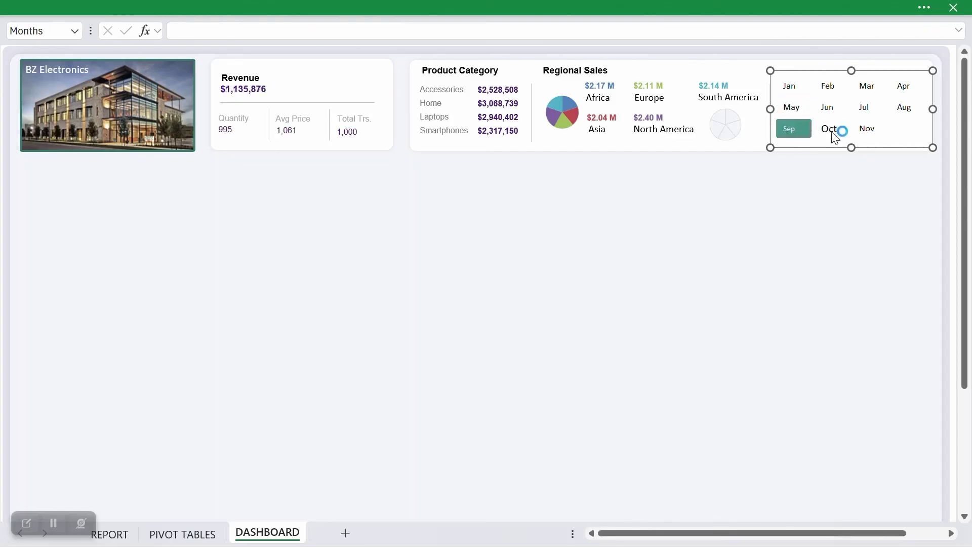
pyautogui.click(836, 133)
pyautogui.click(830, 107)
pyautogui.click(801, 108)
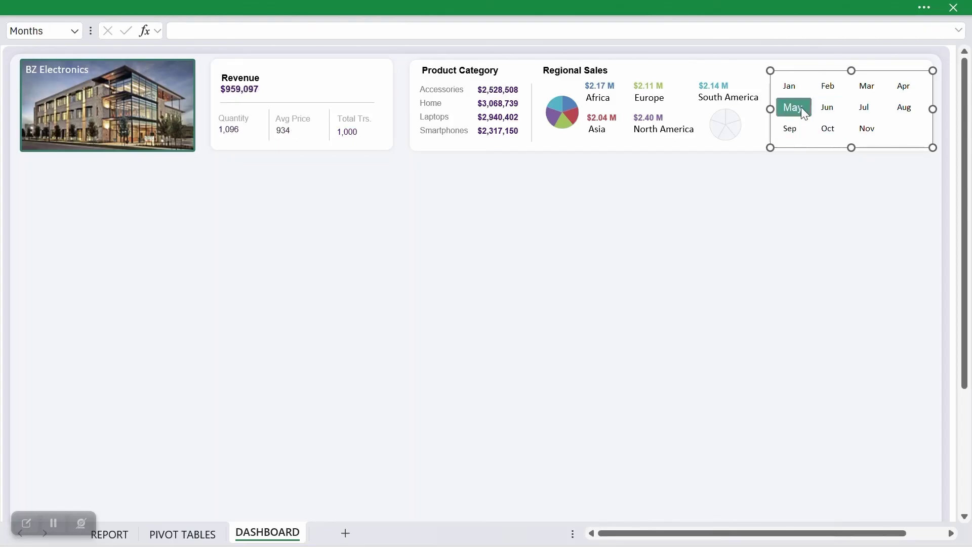
pyautogui.click(791, 89)
pyautogui.rightClick(899, 128)
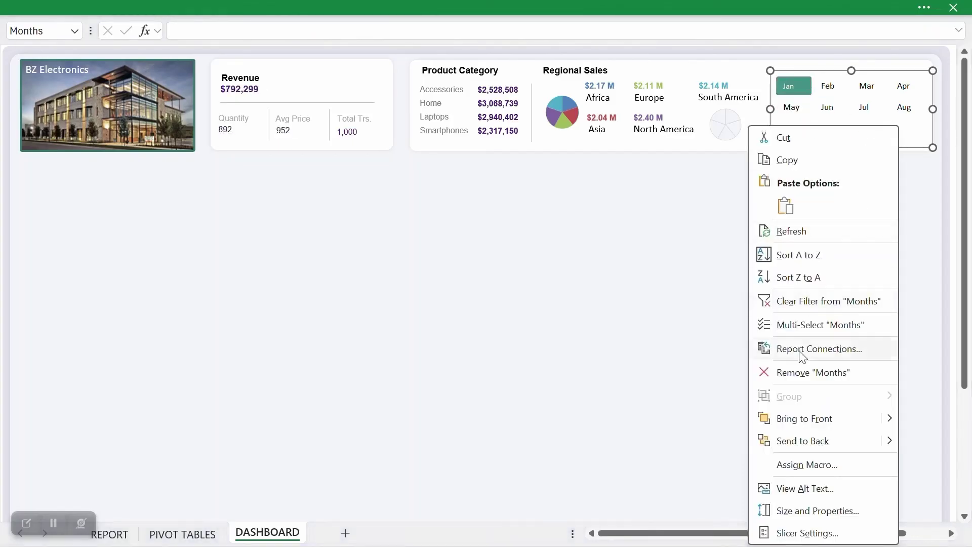
pyautogui.click(813, 302)
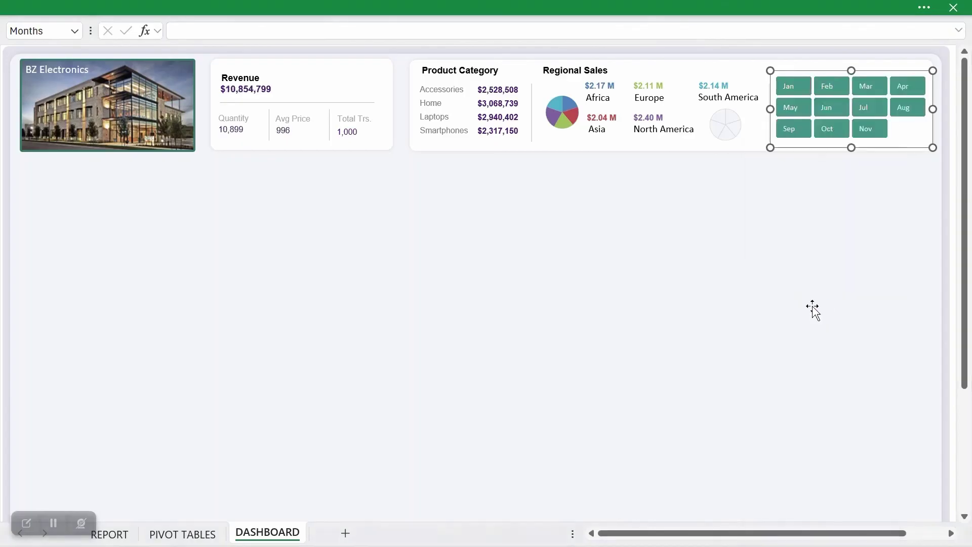
# Open the Months slicer's report connections, review the list, and disconnect PivotTable2 and PivotTable3
pyautogui.rightClick(899, 144)
pyautogui.click(813, 348)
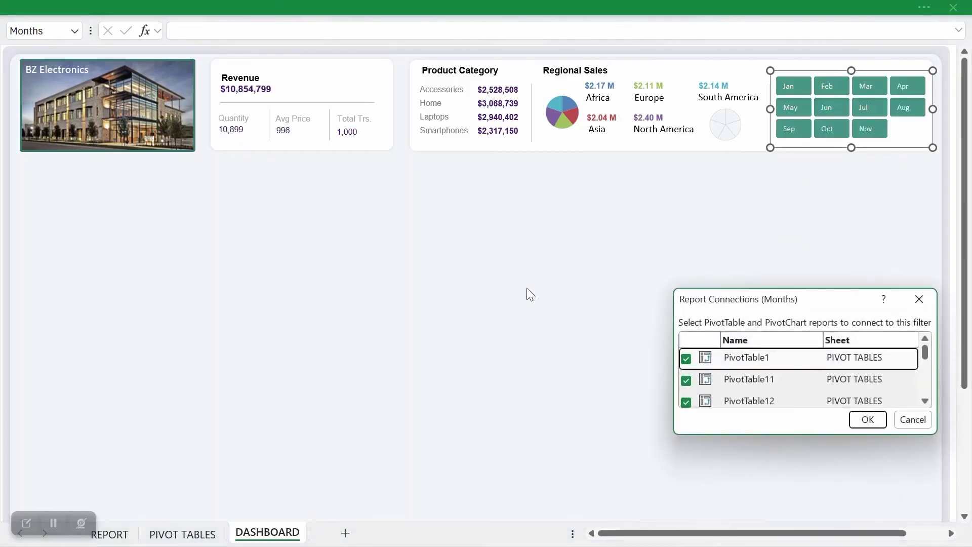
pyautogui.moveTo(804, 298); pyautogui.dragTo(527, 236)
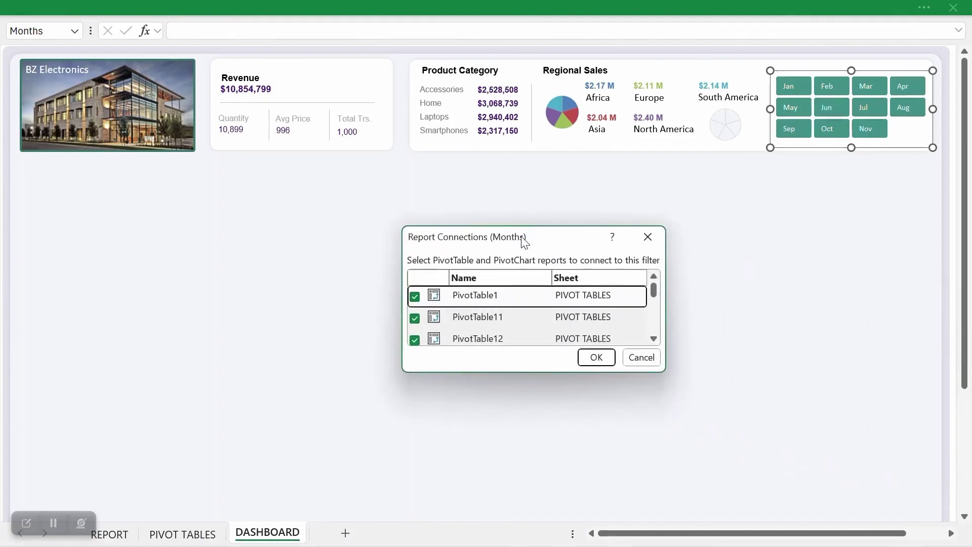
pyautogui.scroll(-3, 479, 321)
pyautogui.scroll(2, 479, 322)
pyautogui.scroll(-2, 456, 332)
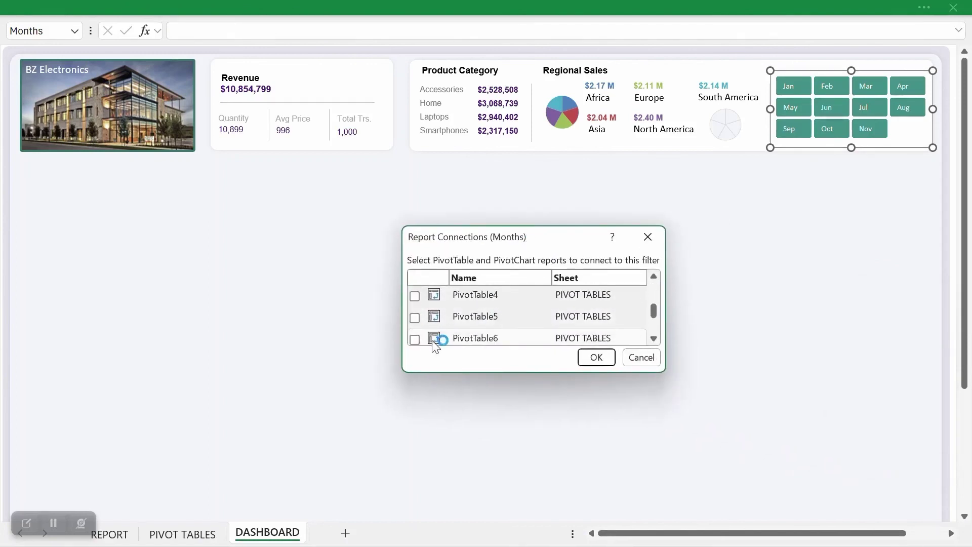
pyautogui.scroll(2, 421, 323)
pyautogui.click(415, 325)
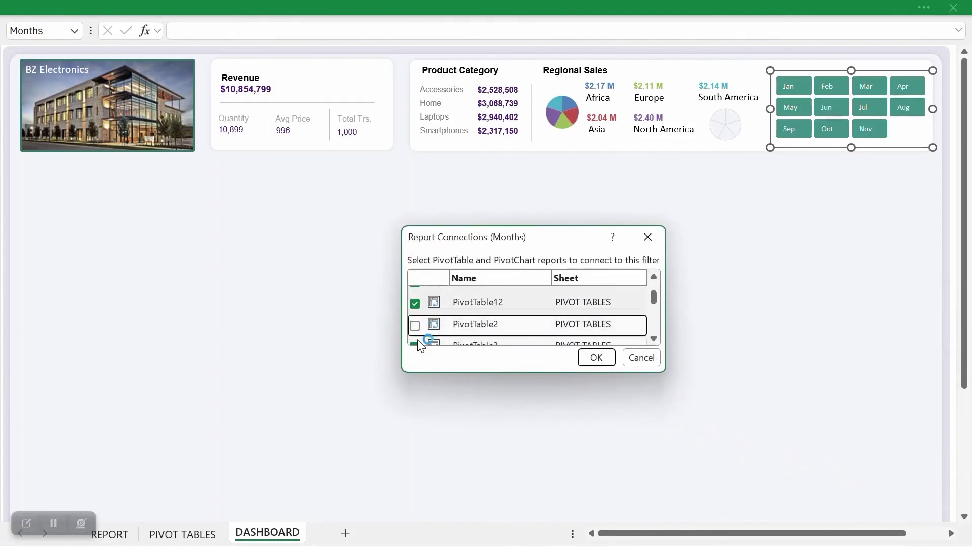
pyautogui.click(415, 344)
# Disconnect the Months slicer from PivotTable12, PivotTable11 and PivotTable1 as well, and accept the report connections
pyautogui.click(421, 306)
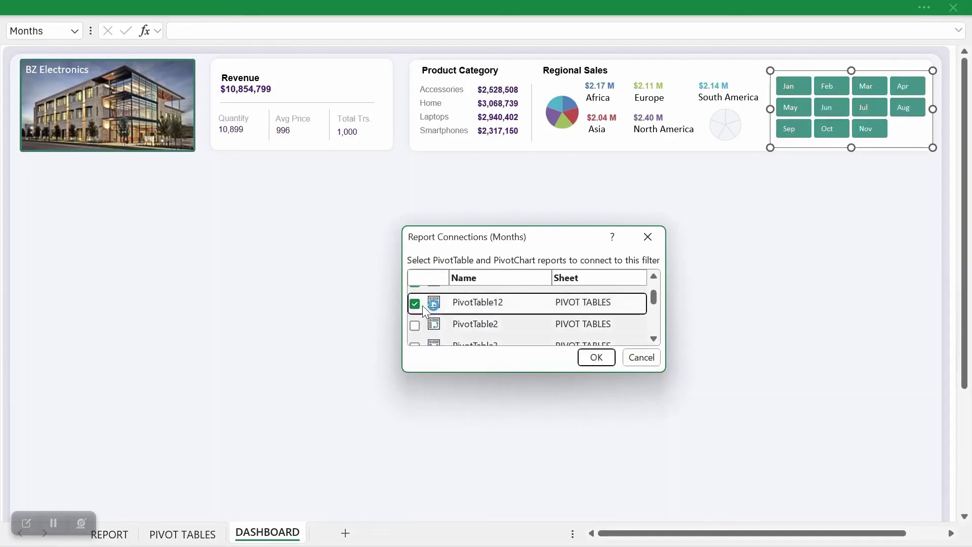
pyautogui.scroll(1, 423, 305)
pyautogui.click(414, 318)
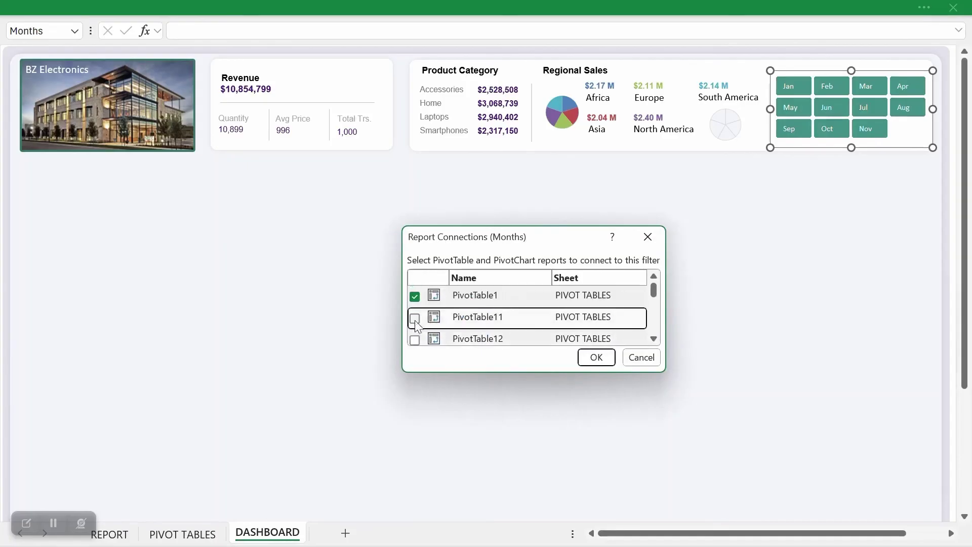
pyautogui.click(415, 297)
pyautogui.click(588, 358)
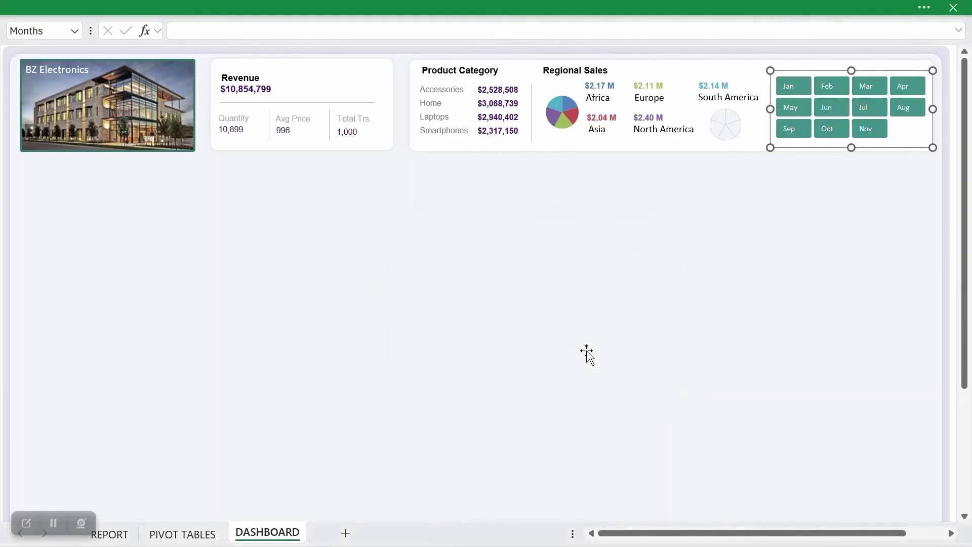
# Check how the dashboard responds to the disconnected Months slicer by selecting Jan, Feb, Mar, Apr, Jul and May in turn
pyautogui.click(791, 87)
pyautogui.click(827, 89)
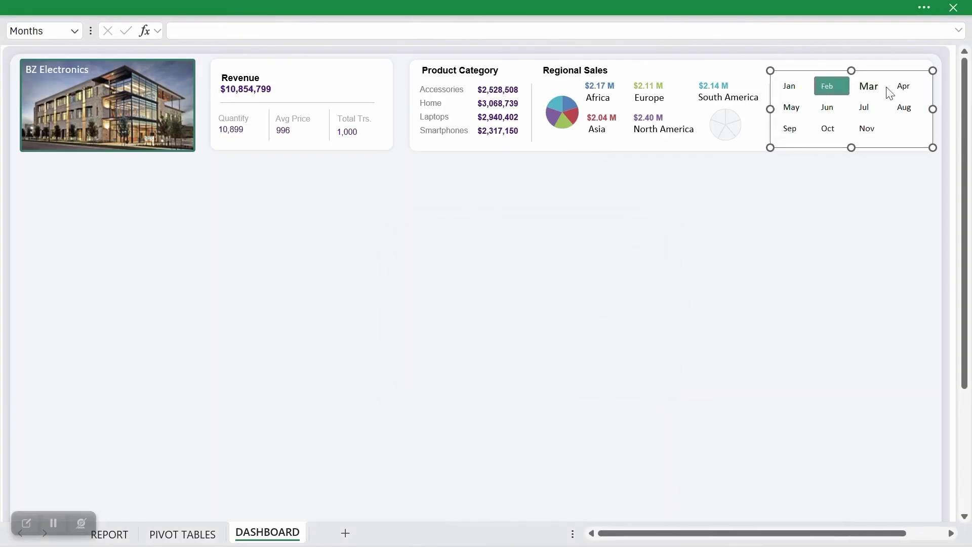
pyautogui.click(866, 88)
pyautogui.click(906, 87)
pyautogui.click(865, 108)
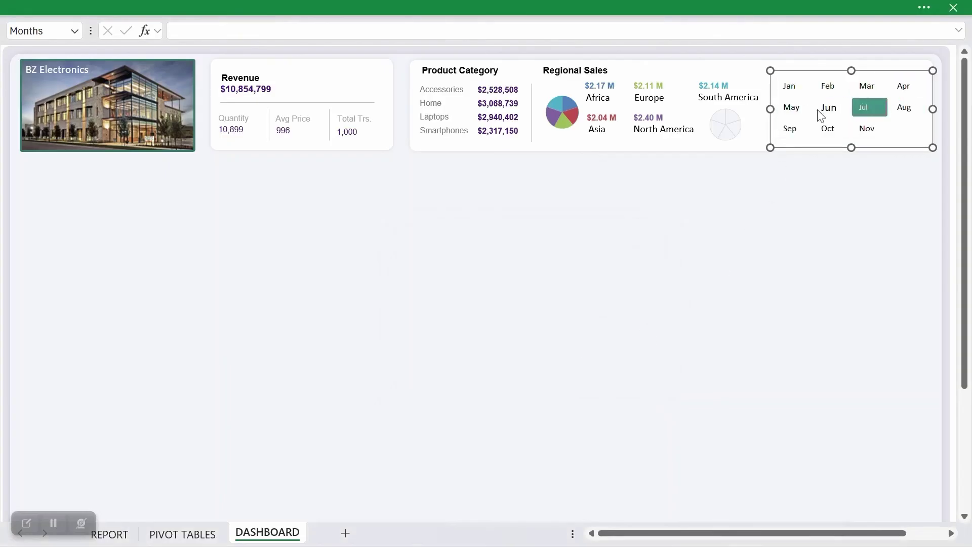
pyautogui.click(793, 108)
# Clear the Months slicer's filter so that every month is included, and deselect the slicer
pyautogui.rightClick(902, 127)
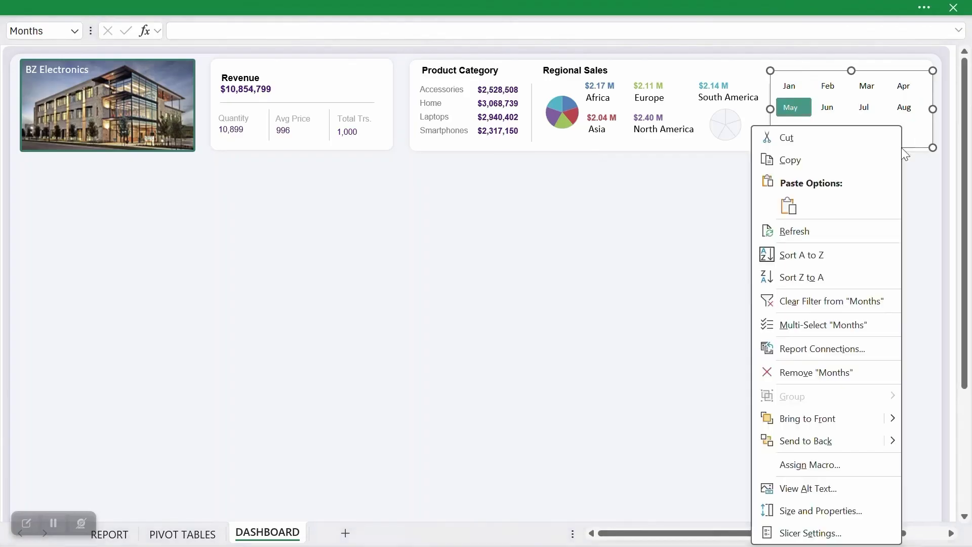
pyautogui.click(822, 303)
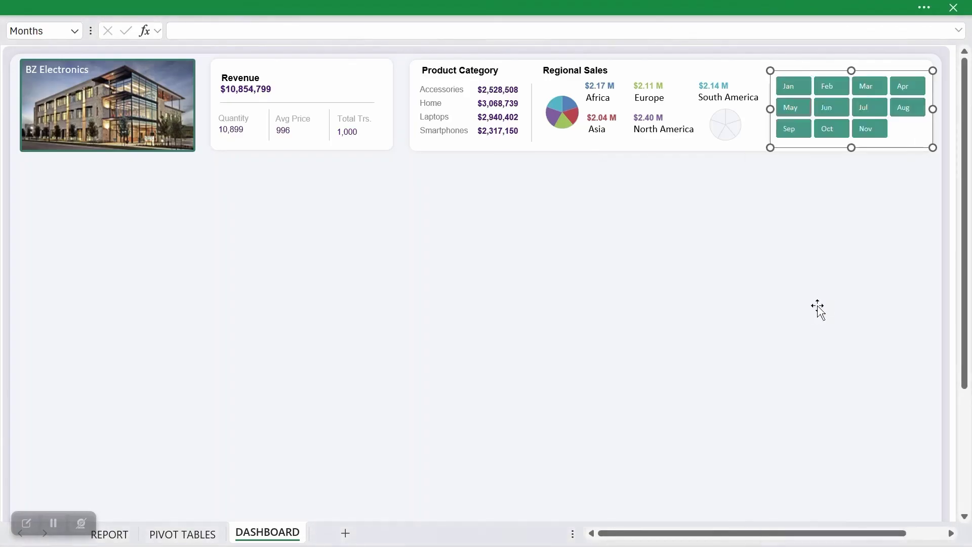
pyautogui.click(619, 280)
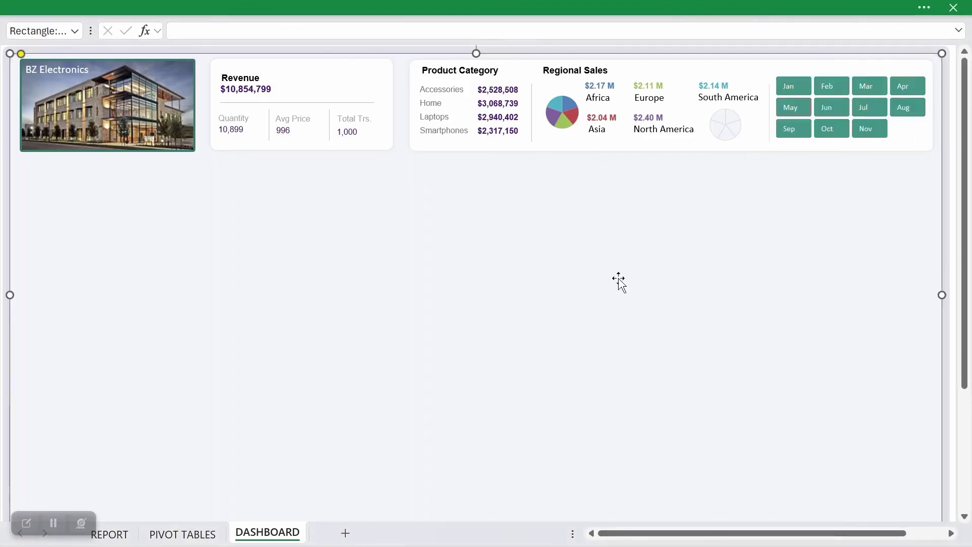